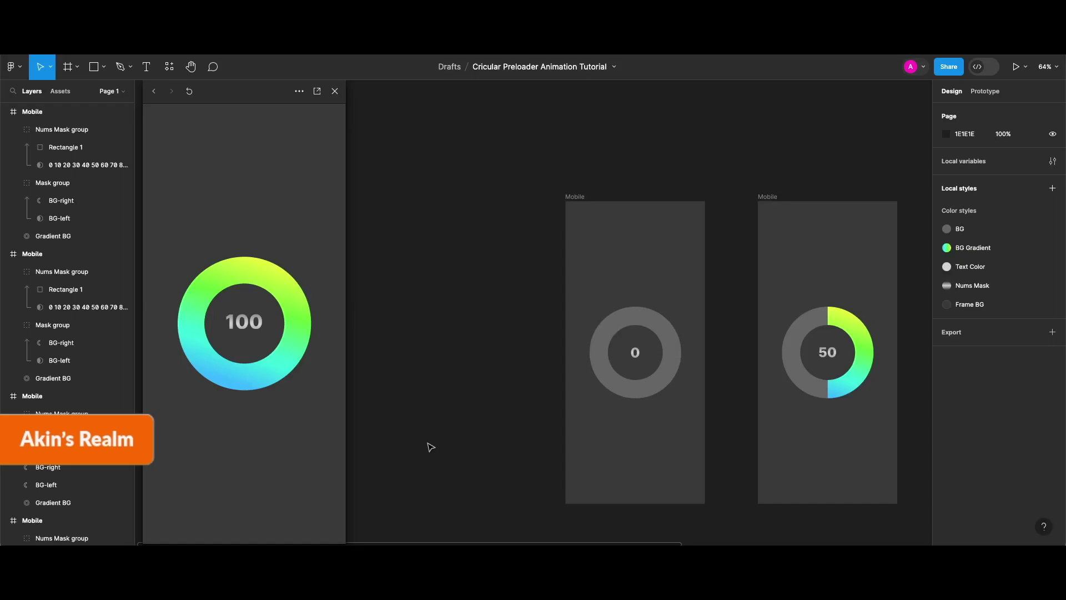
# - Replay the finished preloader preview from the start with the R restart key
pyautogui.press('r')
pyautogui.click(190, 92)
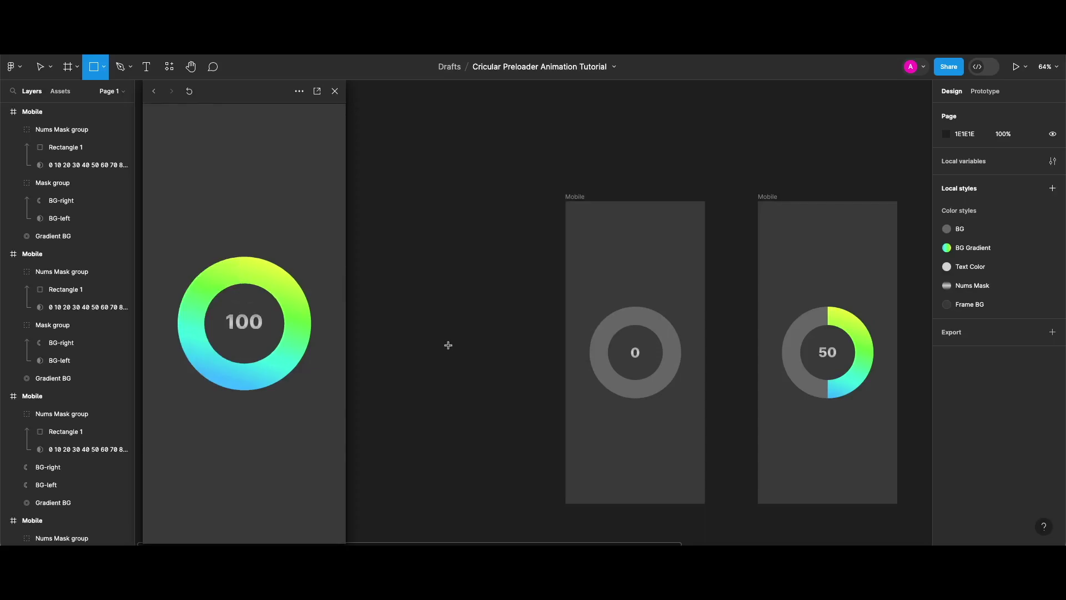
pyautogui.press('r')
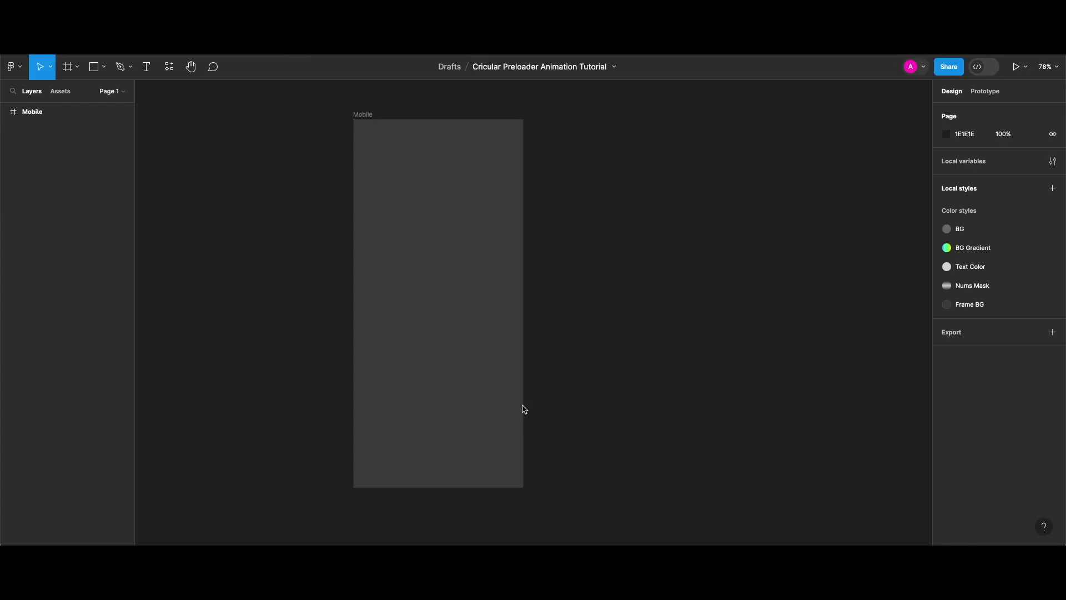
# - Draw a circle inside the Mobile frame and set its width to 258
pyautogui.press('o')
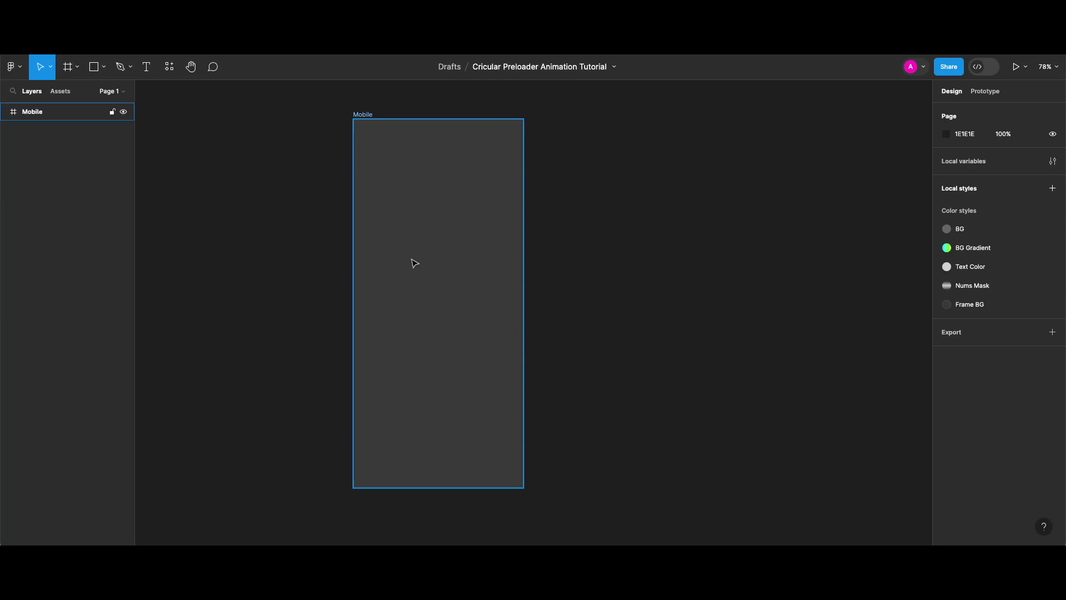
pyautogui.press('o')
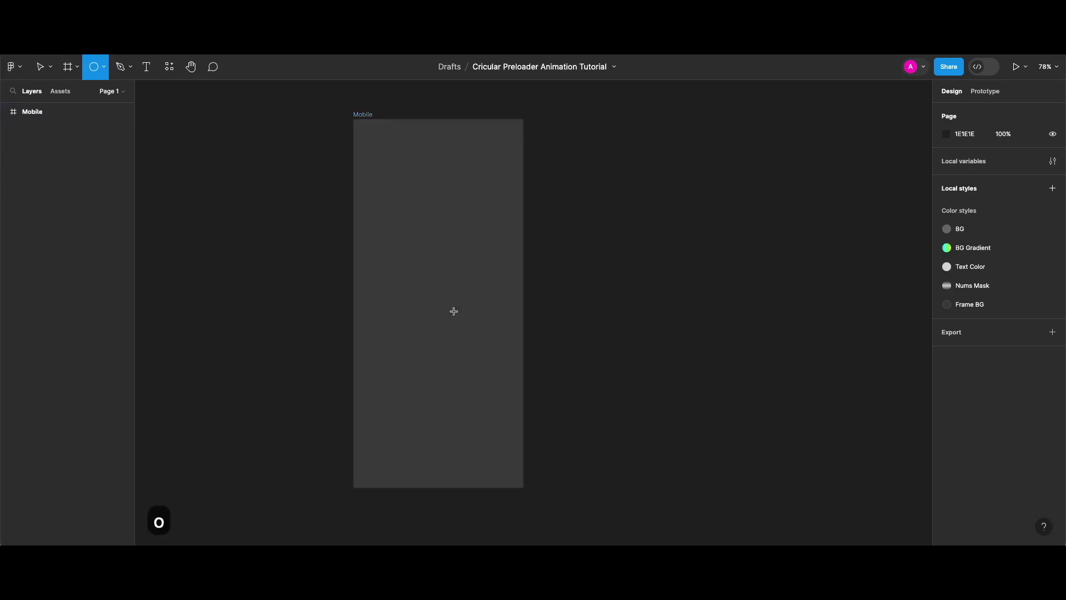
pyautogui.moveTo(411, 246); pyautogui.dragTo(441, 276)
pyautogui.moveTo(462, 324)
pyautogui.mouseDown()
pyautogui.moveTo(488, 351)
pyautogui.moveTo(466, 331)
pyautogui.mouseUp()
pyautogui.press('v')
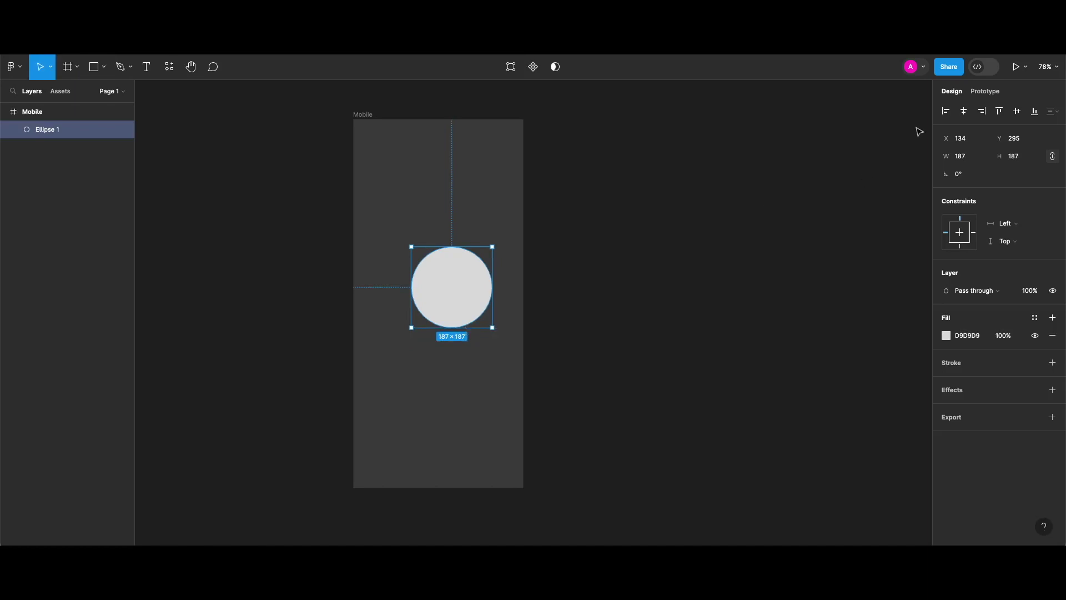
pyautogui.click(964, 158)
pyautogui.write('258')
pyautogui.press('Return')
pyautogui.moveTo(504, 307)
pyautogui.mouseDown()
pyautogui.moveTo(452, 300)
pyautogui.moveTo(490, 326)
pyautogui.moveTo(492, 292)
pyautogui.mouseUp()
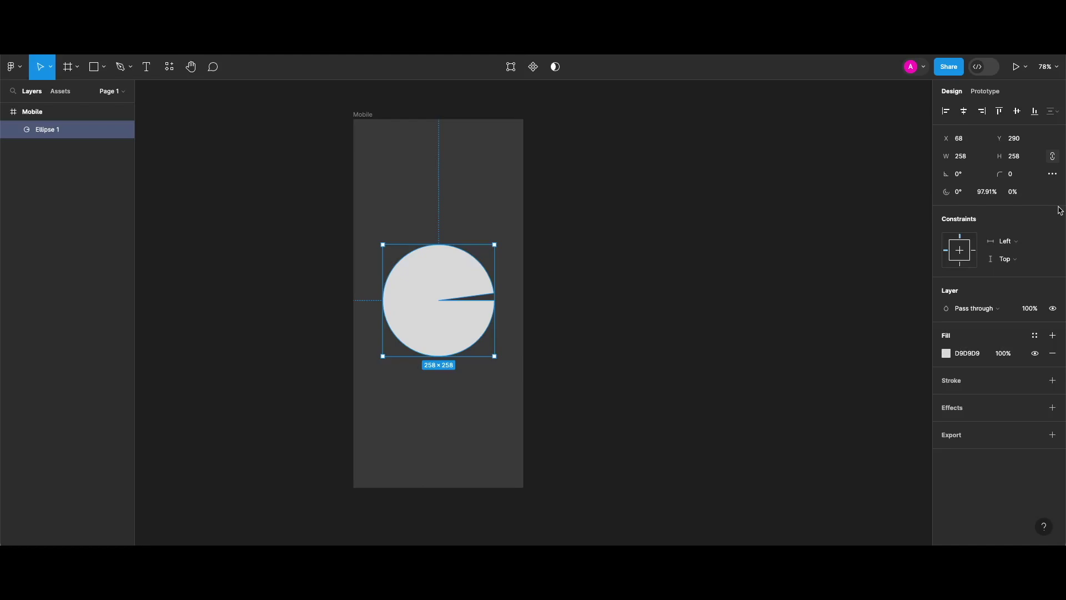
# - Set the arc sweep to 100% and inner ratio to 60%, then centre the ring horizontally
pyautogui.click(992, 192)
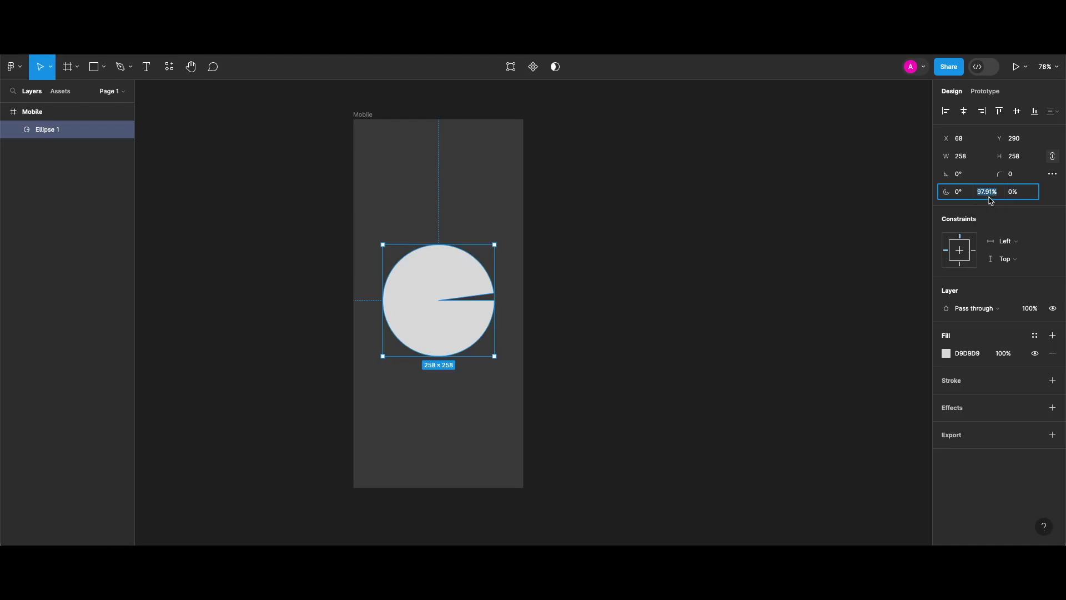
pyautogui.write('100')
pyautogui.press('Return')
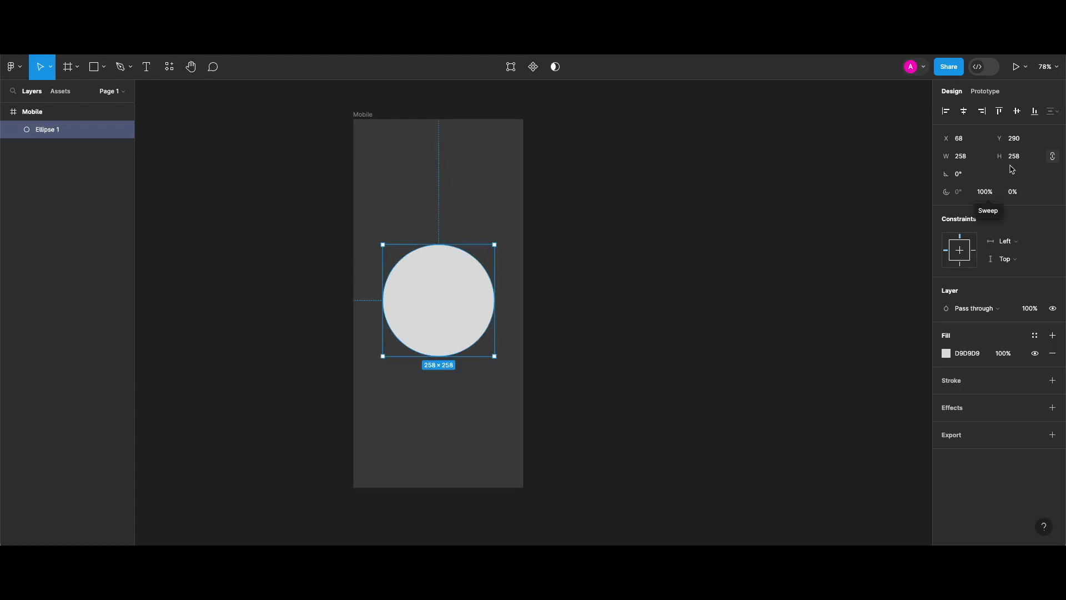
pyautogui.click(1015, 193)
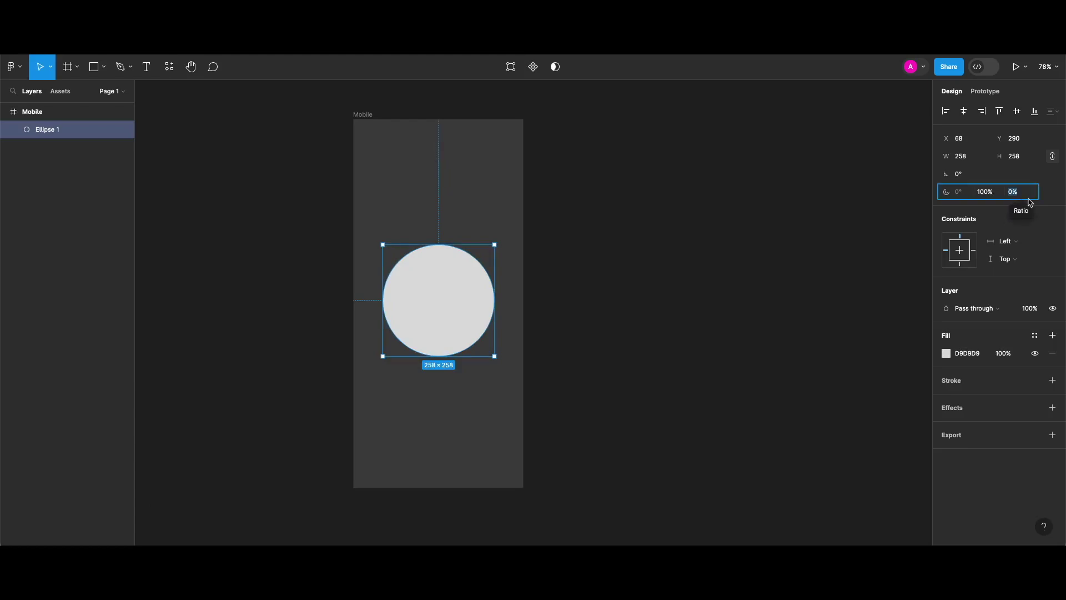
pyautogui.write('60')
pyautogui.press('Return')
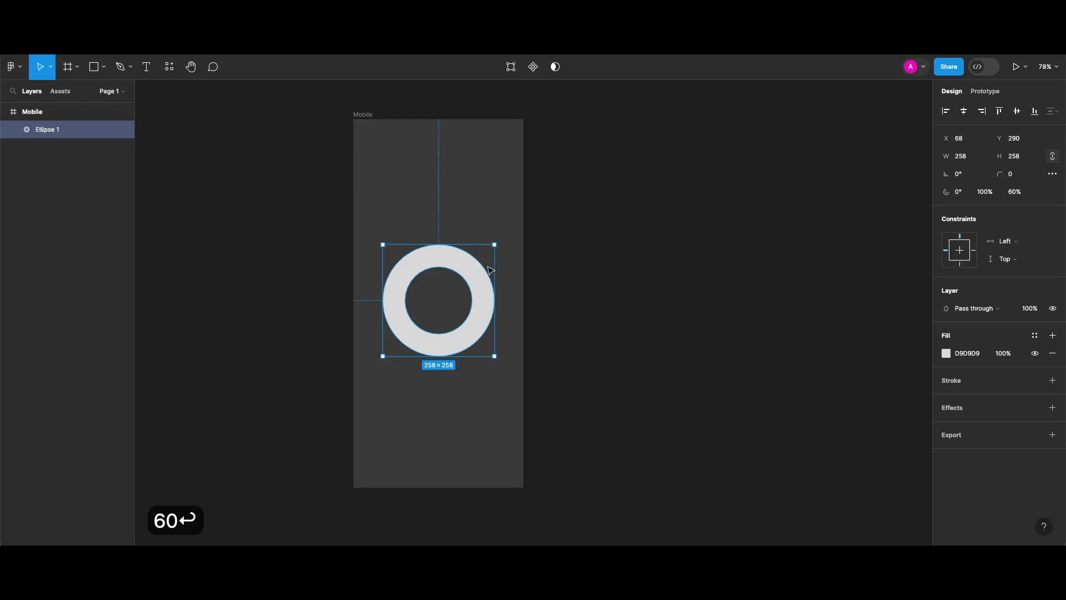
pyautogui.click(489, 272)
pyautogui.click(482, 297)
pyautogui.moveTo(483, 298)
pyautogui.mouseDown()
pyautogui.moveTo(483, 314)
pyautogui.moveTo(483, 276)
pyautogui.moveTo(481, 285)
pyautogui.mouseUp()
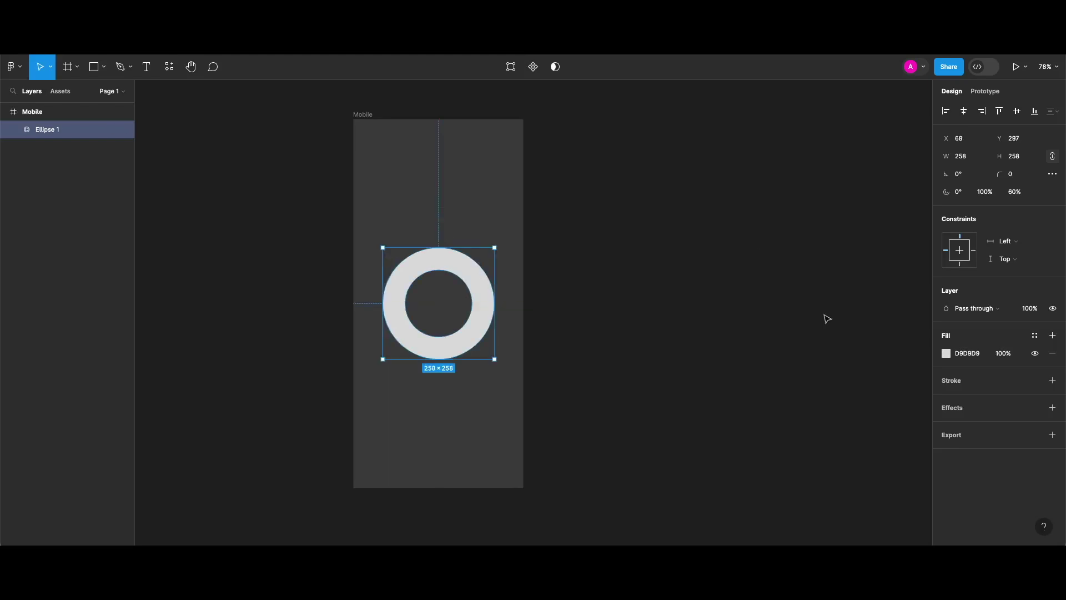
# - Apply the BG Gradient fill style to the ring and rename its layer 'Gradient BG'
pyautogui.click(1034, 335)
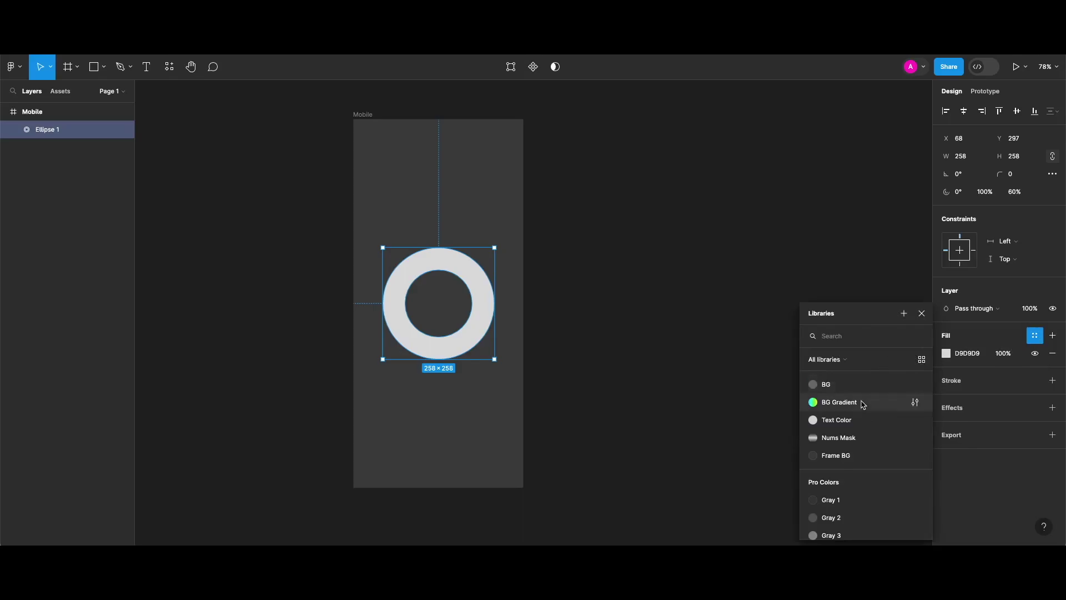
pyautogui.click(862, 404)
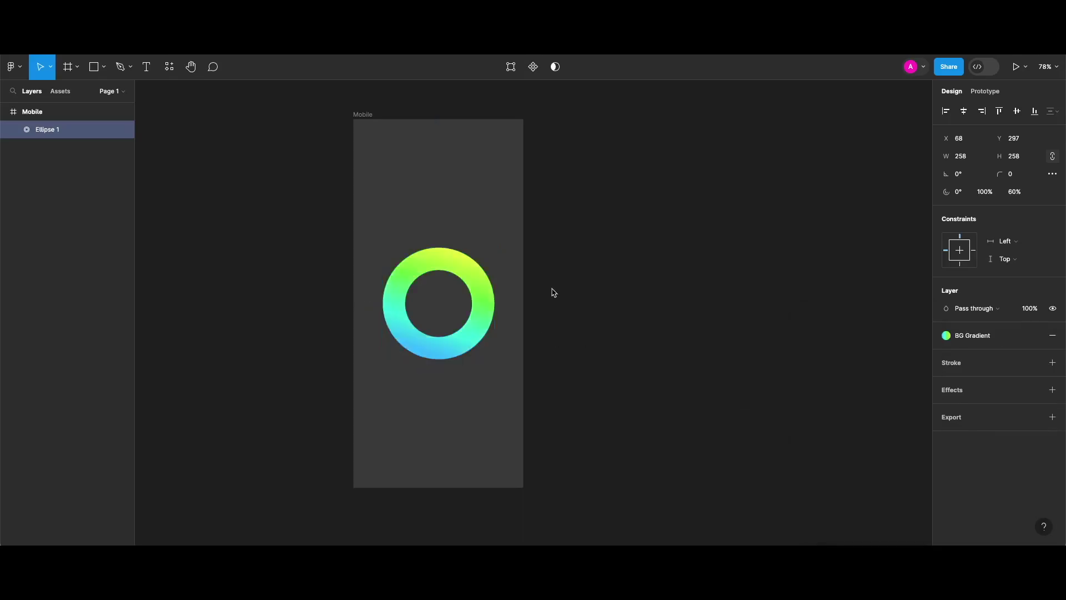
pyautogui.doubleClick(51, 133)
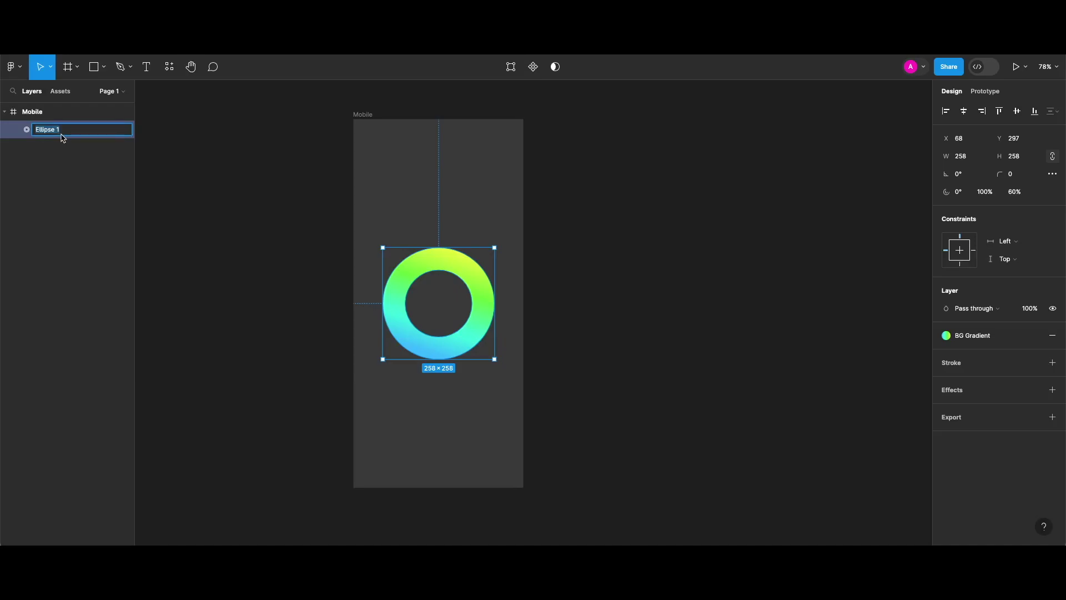
pyautogui.write('Gradient')
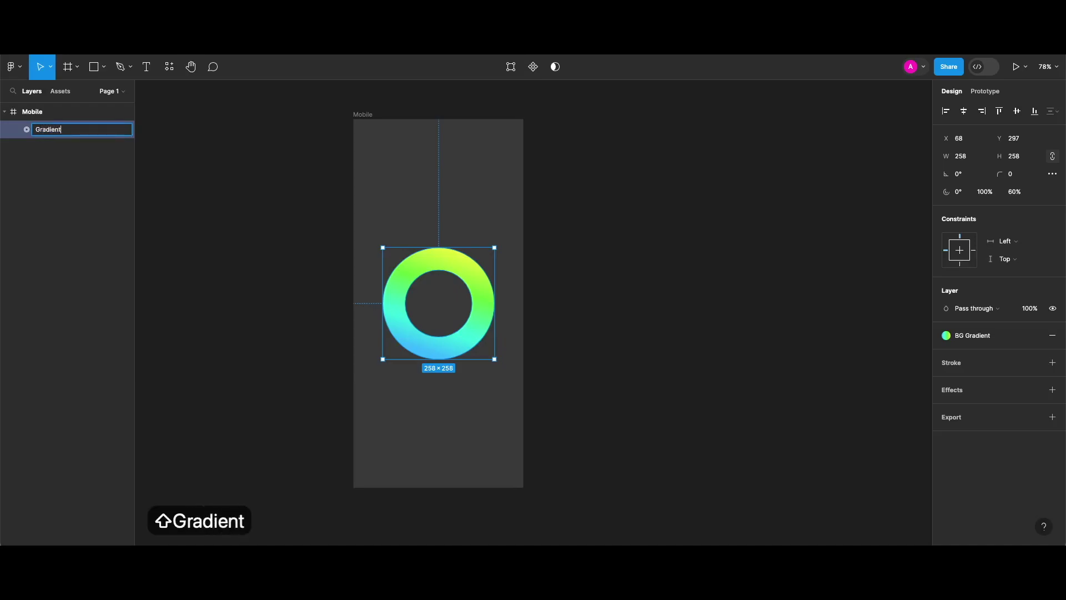
pyautogui.write(' BG')
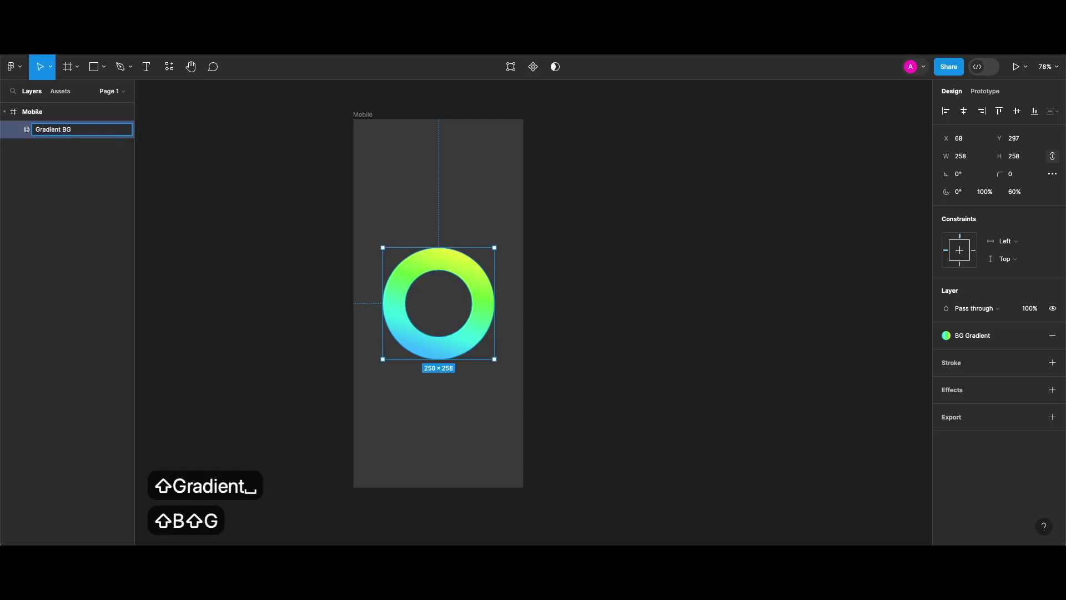
pyautogui.hscroll(-3, 547, 257)
pyautogui.hscroll(3, 549, 259)
pyautogui.hscroll(-1, 550, 258)
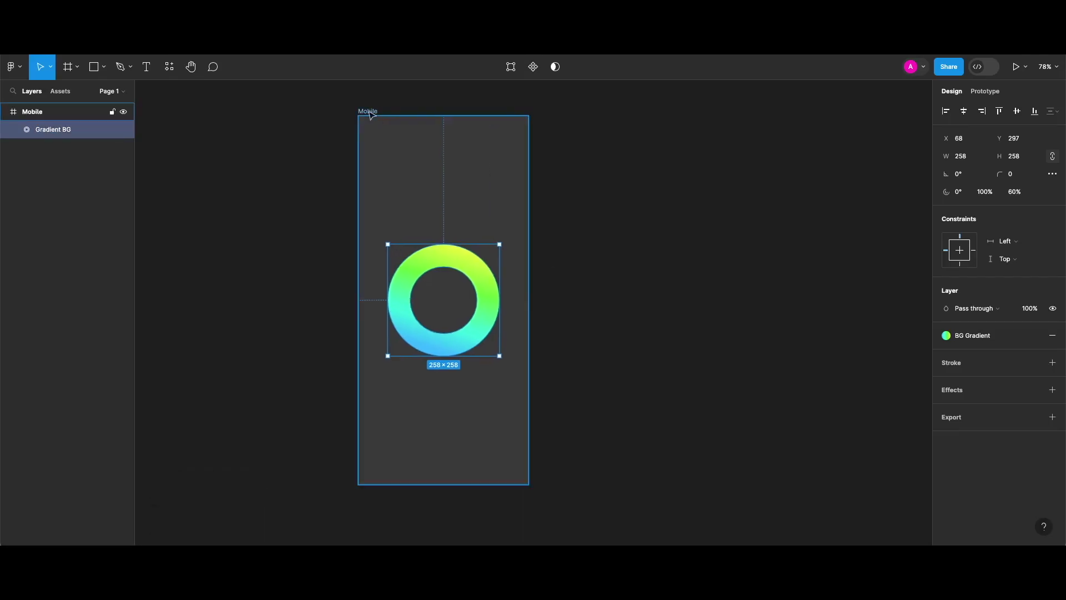
pyautogui.press('alt')
# - Duplicate the Mobile frame, then set the original Gradient BG ring's sweep to 0%
pyautogui.press('Escape')
pyautogui.hotkey('ctrl', 'd')
pyautogui.click(479, 257)
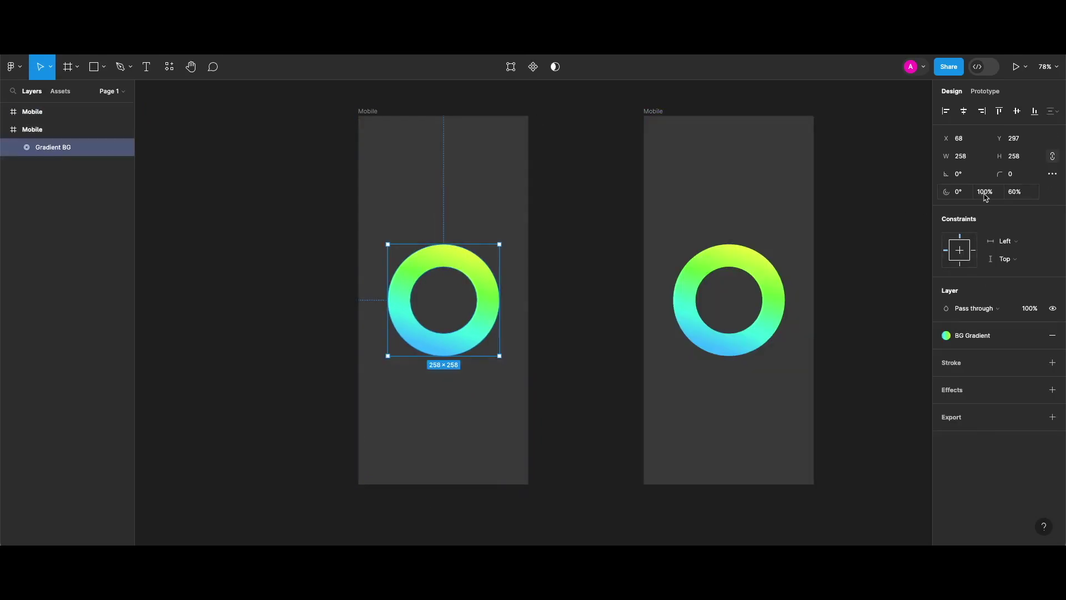
pyautogui.click(985, 194)
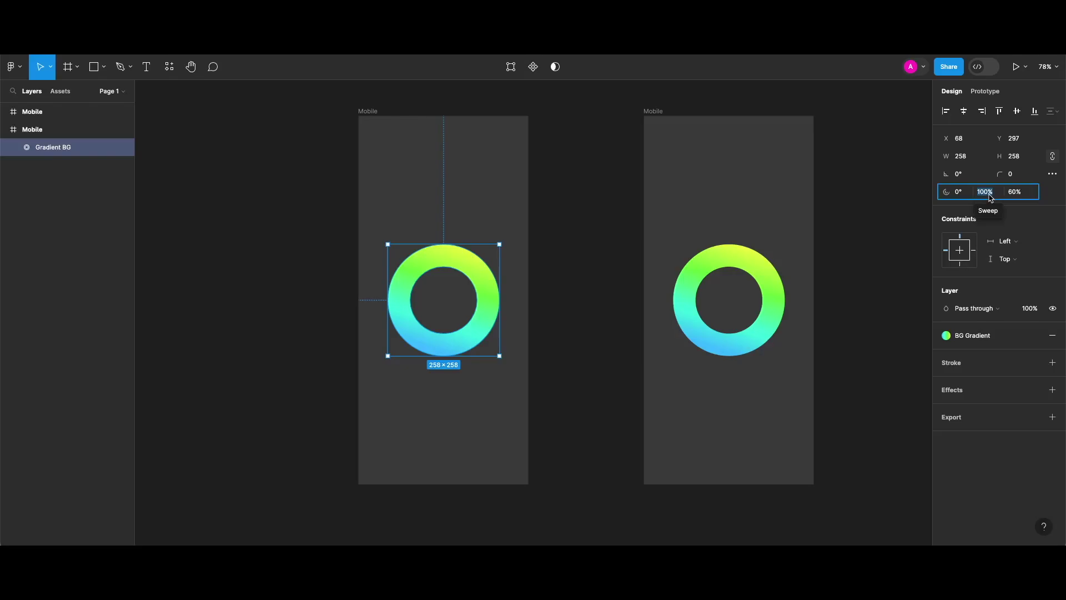
pyautogui.write('0')
pyautogui.press('Return')
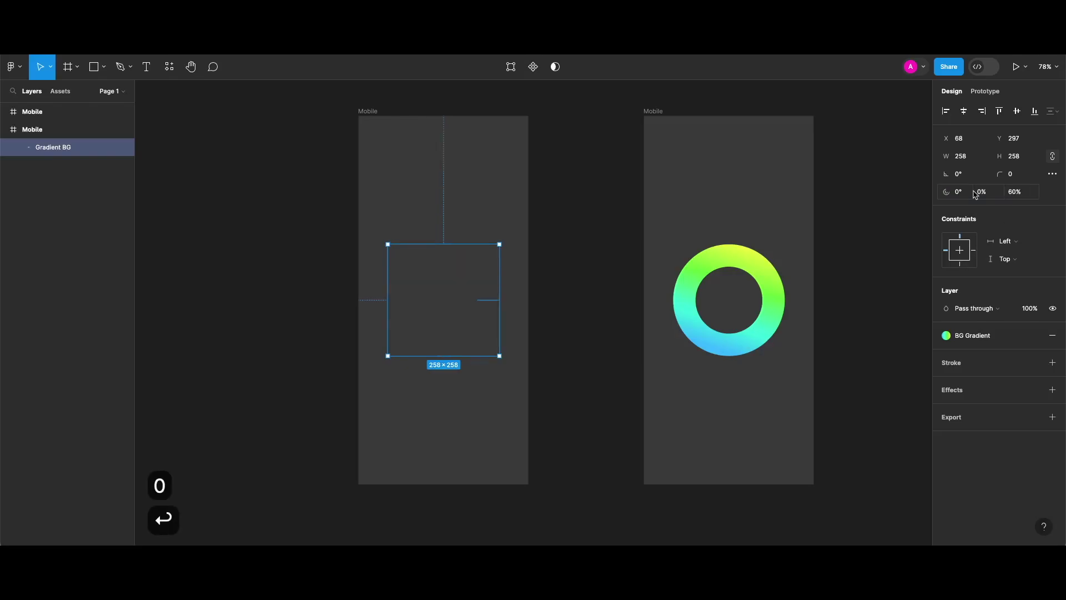
pyautogui.click(544, 206)
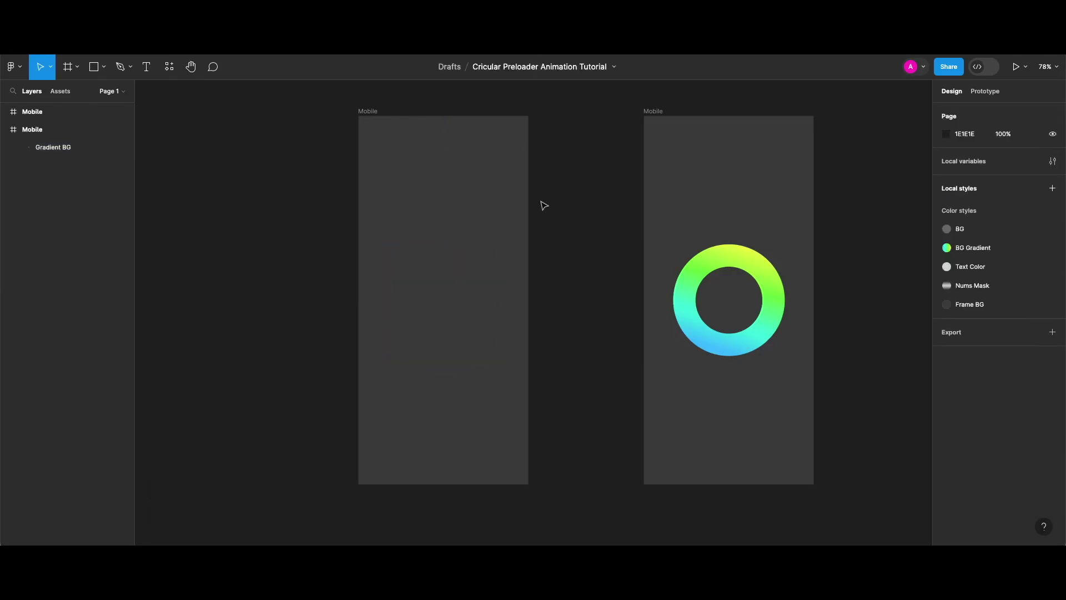
# - Link the left Mobile frame to the right one with an After delay trigger of 1ms
pyautogui.click(984, 91)
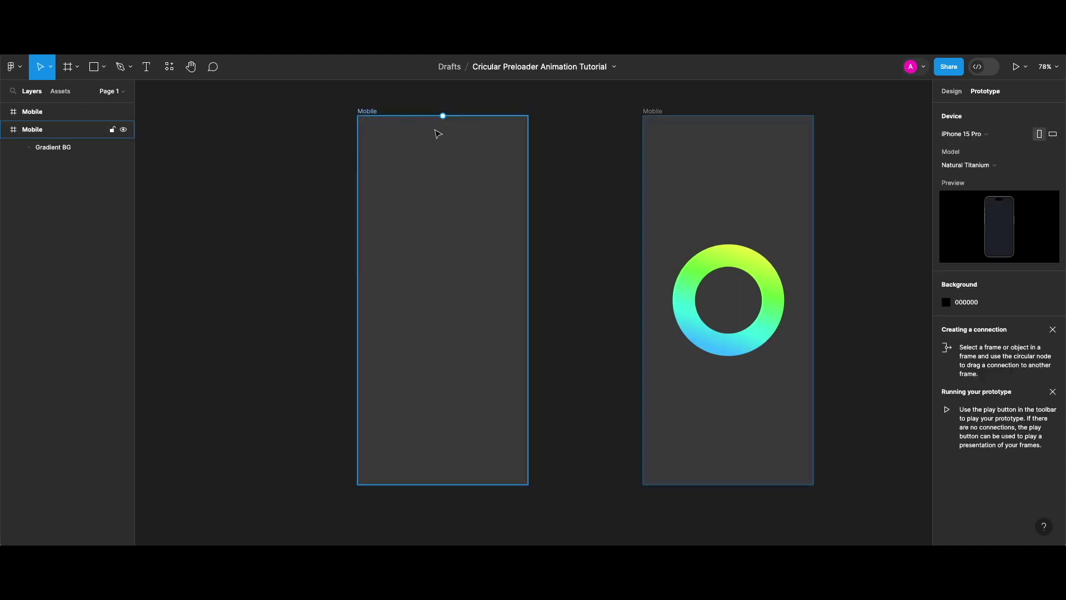
pyautogui.scroll(-1, 554, 264)
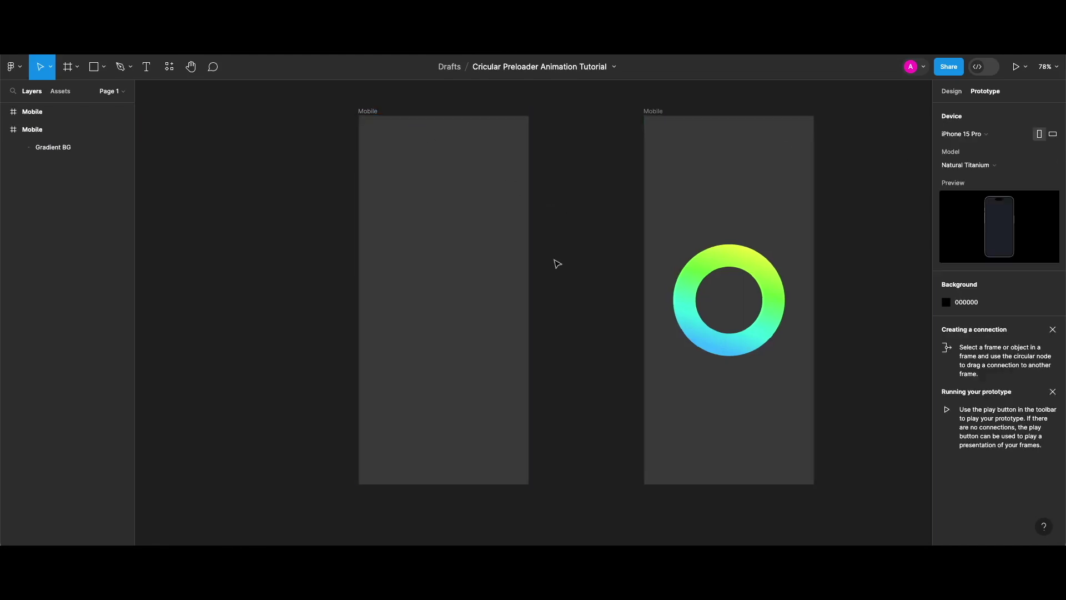
pyautogui.click(497, 305)
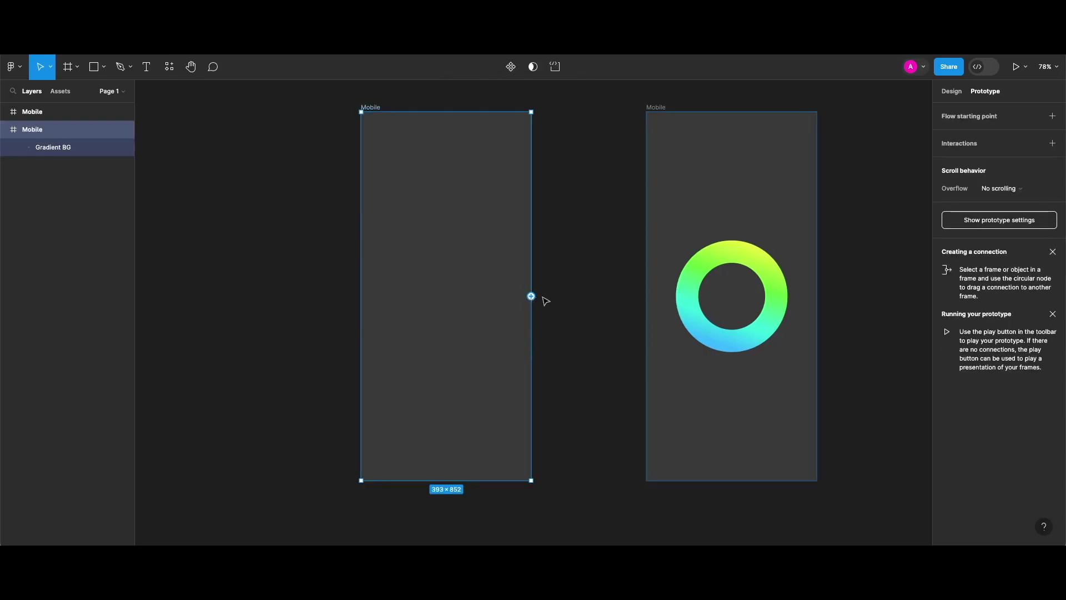
pyautogui.moveTo(531, 296); pyautogui.dragTo(666, 311)
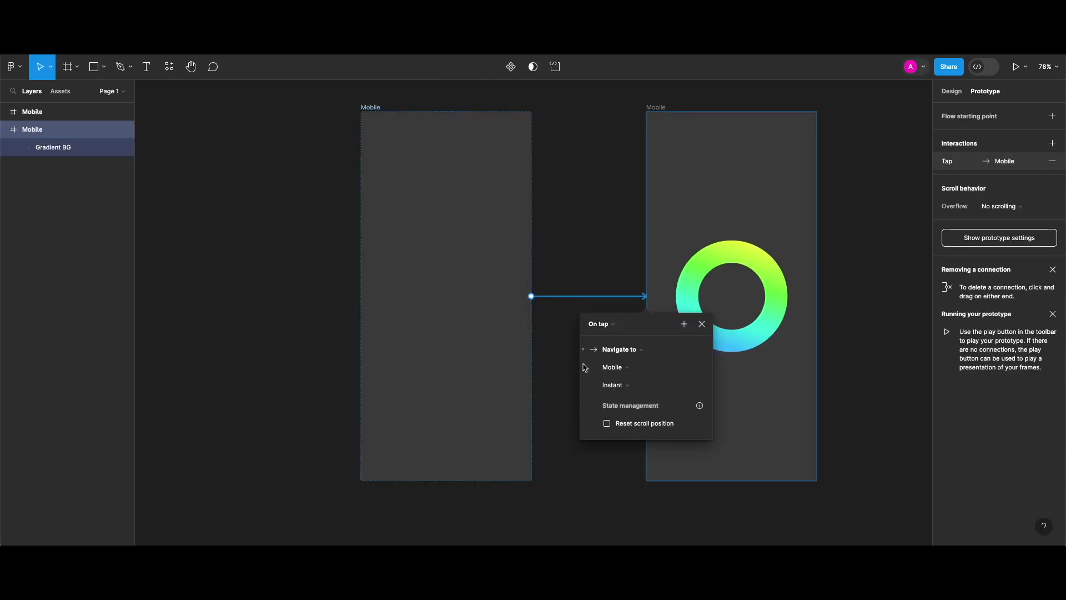
pyautogui.click(606, 330)
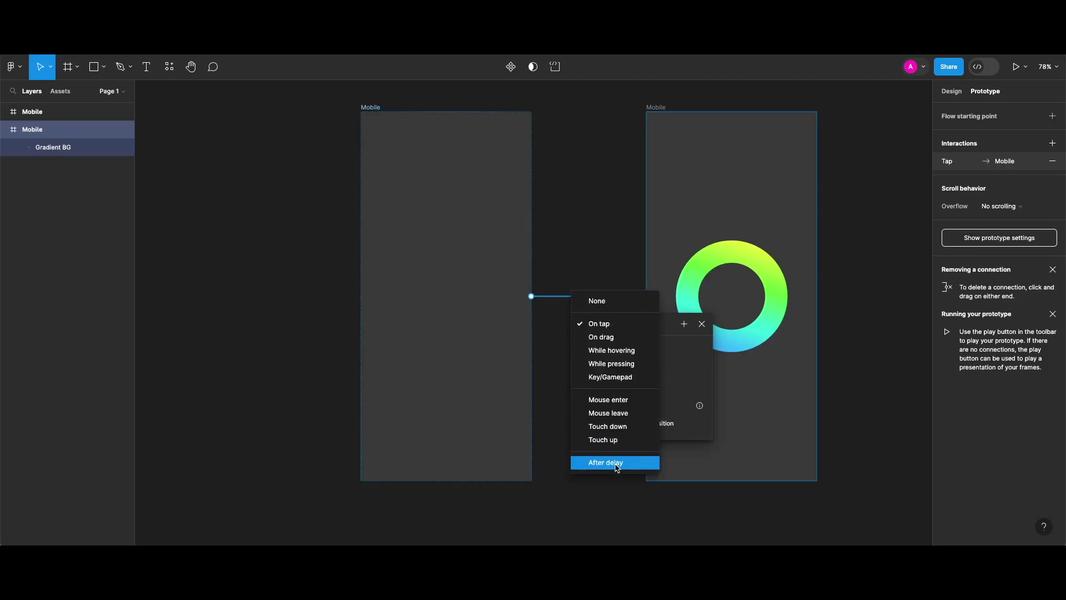
pyautogui.click(616, 466)
pyautogui.click(620, 342)
pyautogui.write('1')
pyautogui.press('Return')
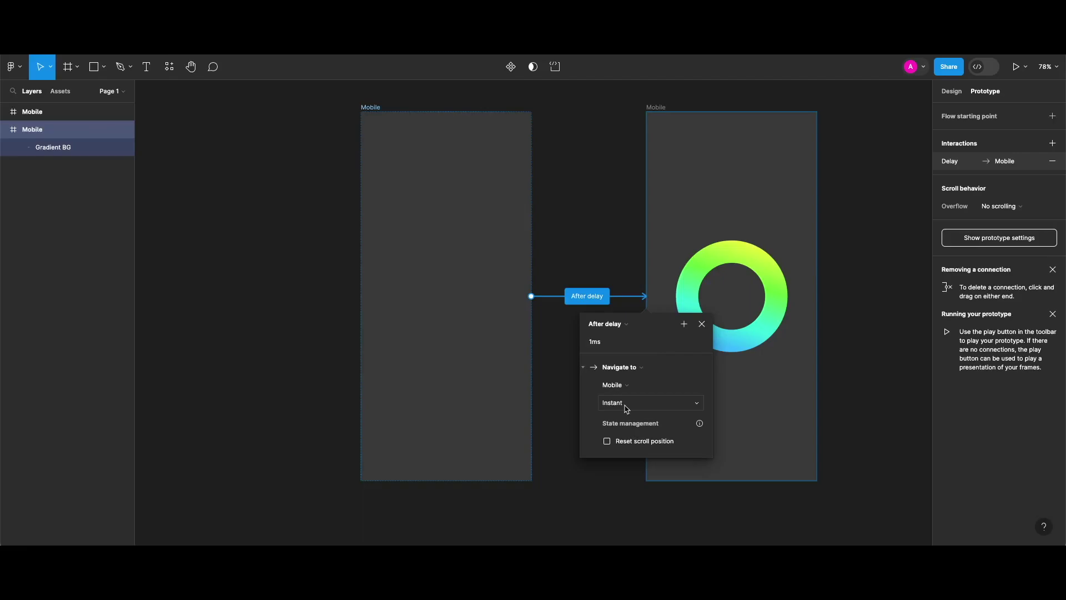
# - Set the transition to Smart animate with Ease out 300ms and preview the prototype
pyautogui.click(626, 408)
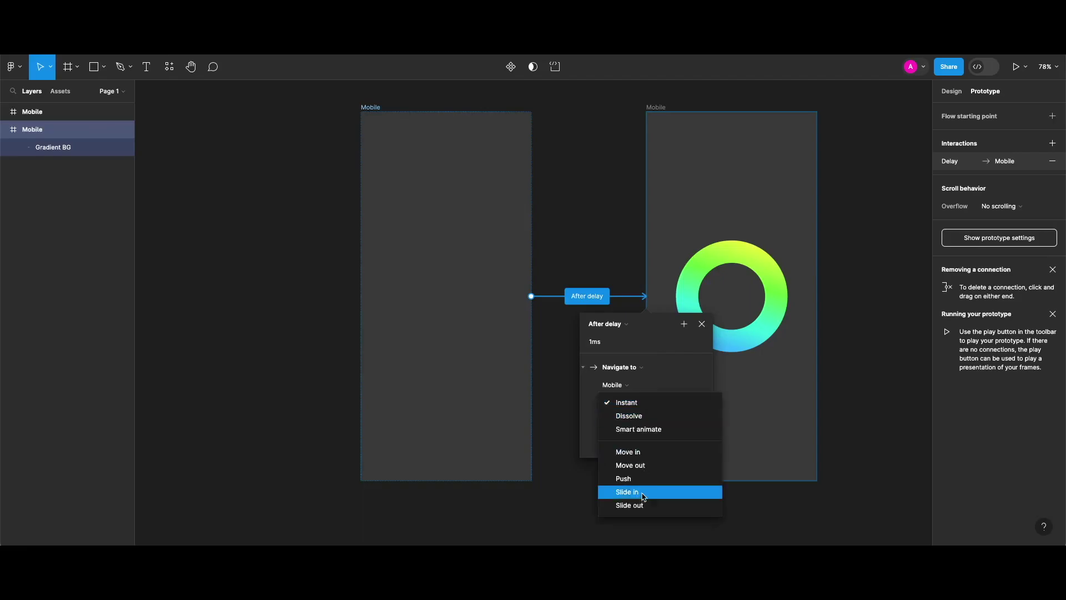
pyautogui.click(662, 431)
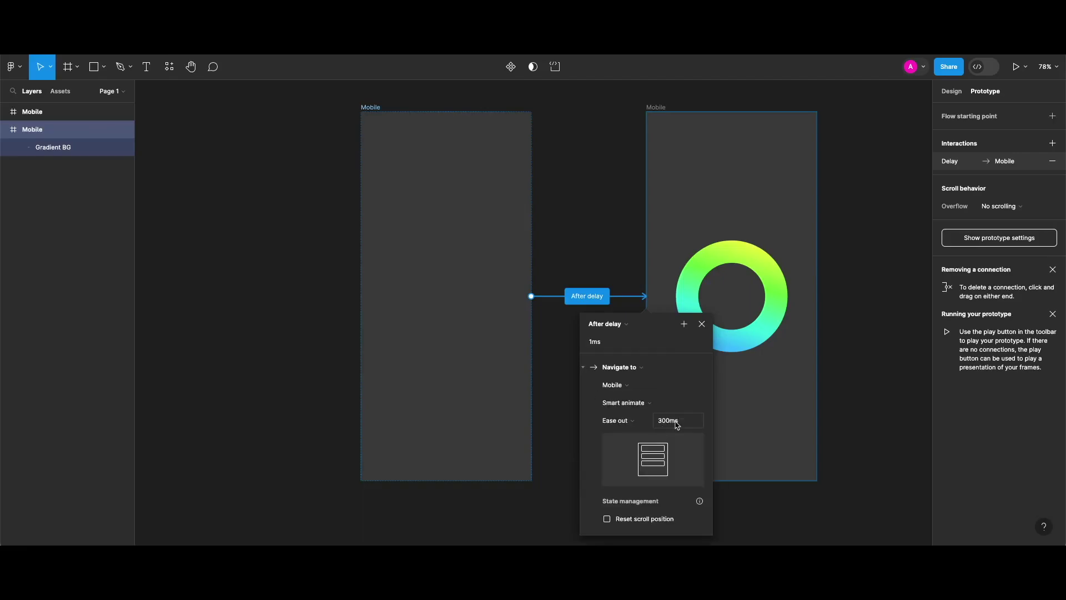
pyautogui.click(675, 421)
pyautogui.press('Return')
pyautogui.click(483, 167)
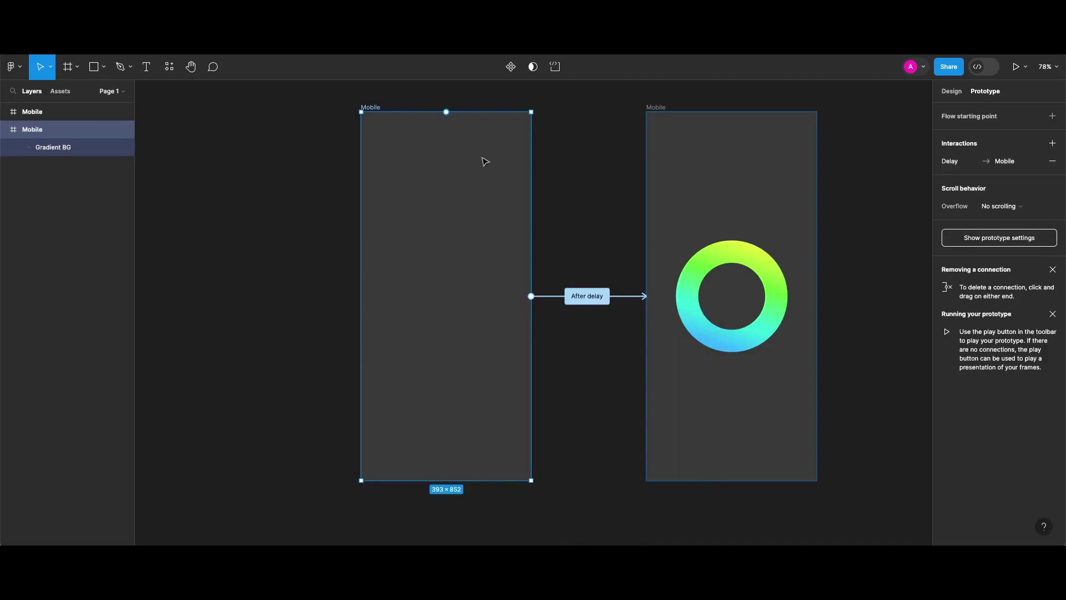
pyautogui.hotkey('shift', 'space')
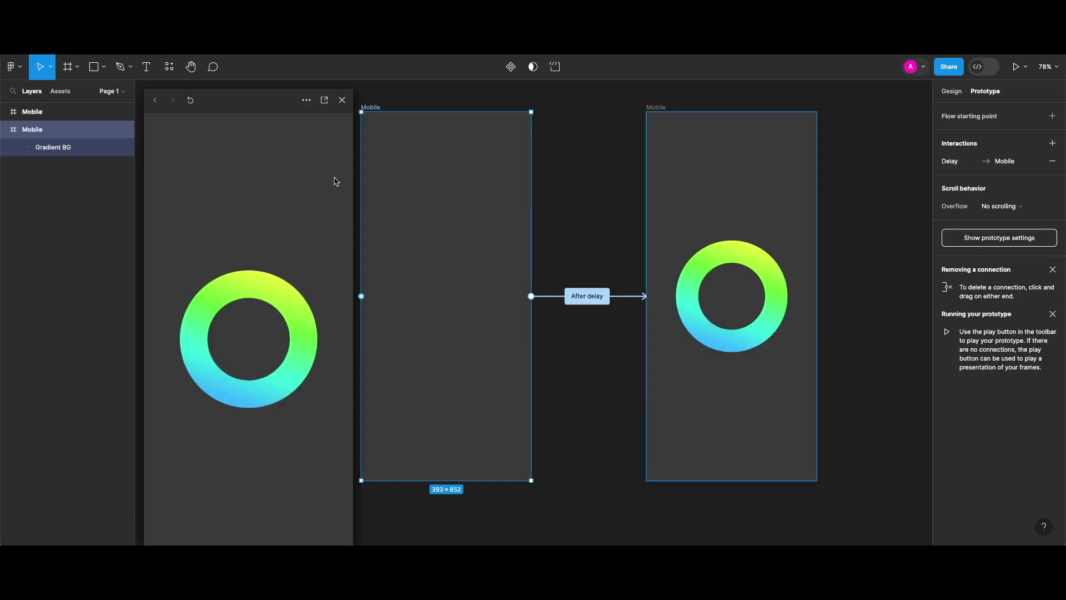
pyautogui.press('r')
pyautogui.press('r')
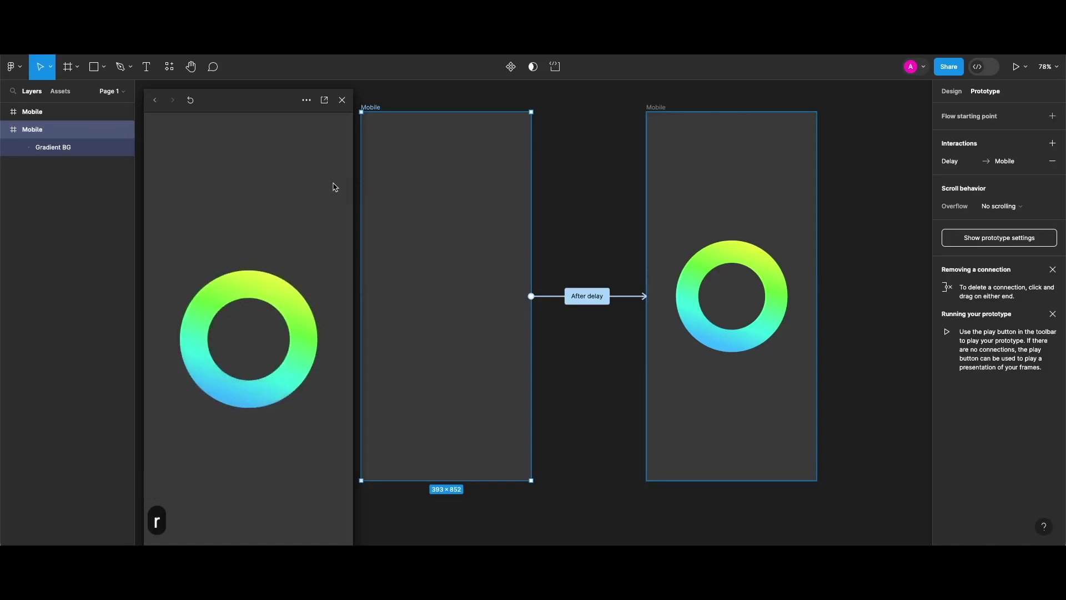
pyautogui.click(343, 100)
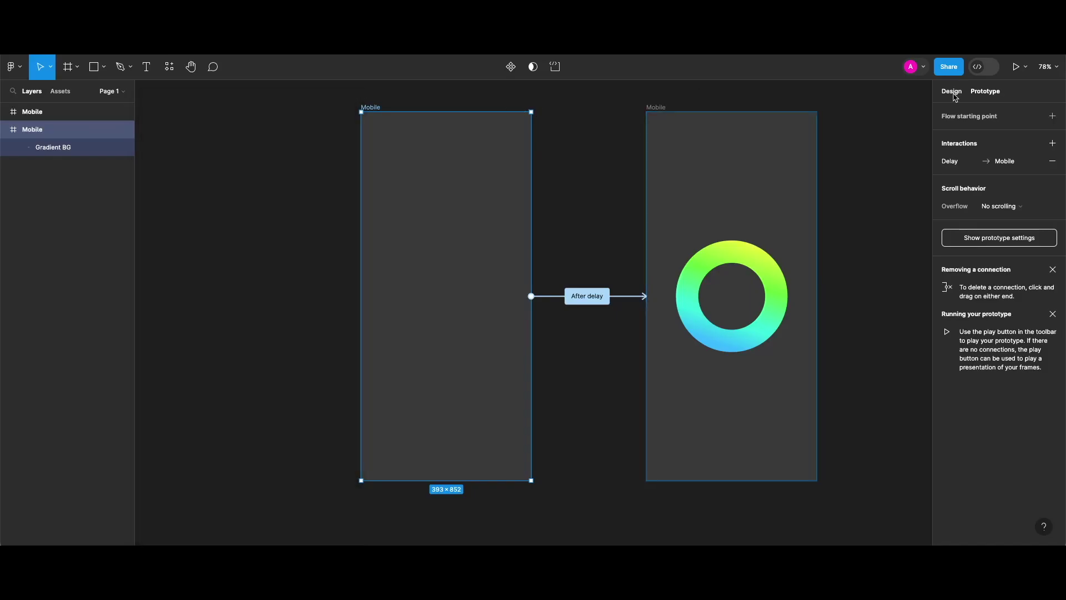
pyautogui.click(595, 183)
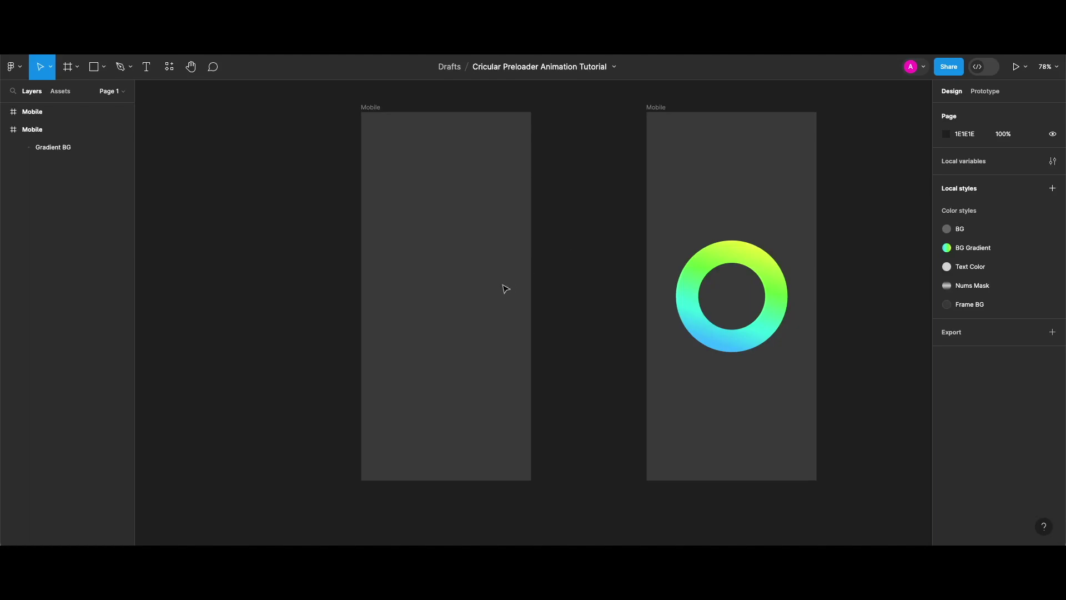
# - Delete the empty left Mobile frame and duplicate the remaining frame's gradient ring
pyautogui.click(370, 108)
pyautogui.press('BackSpace')
pyautogui.click(650, 198)
pyautogui.hscroll(5, 650, 198)
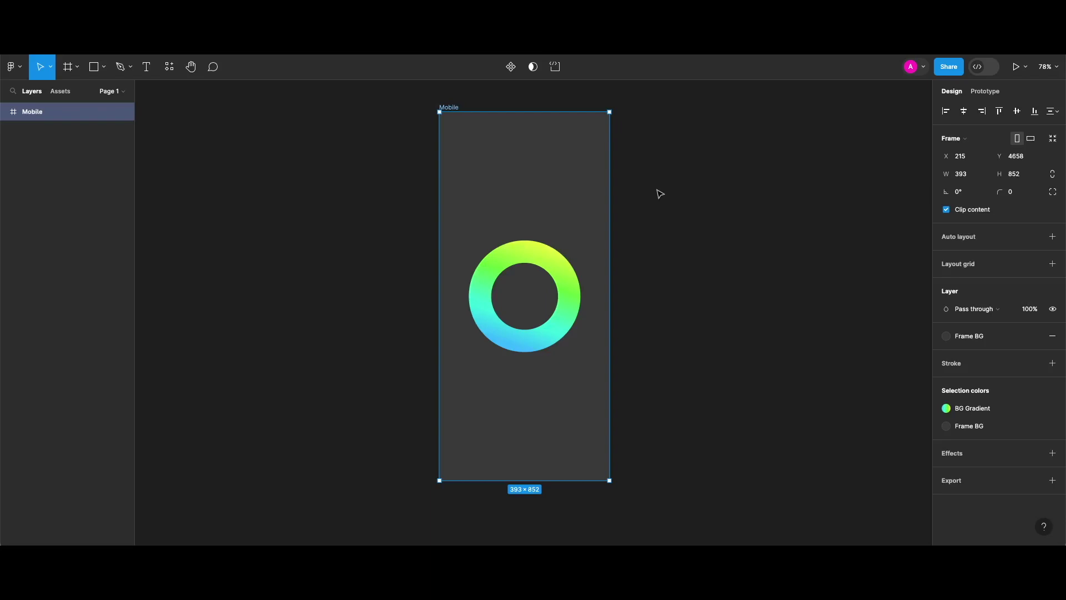
pyautogui.click(635, 248)
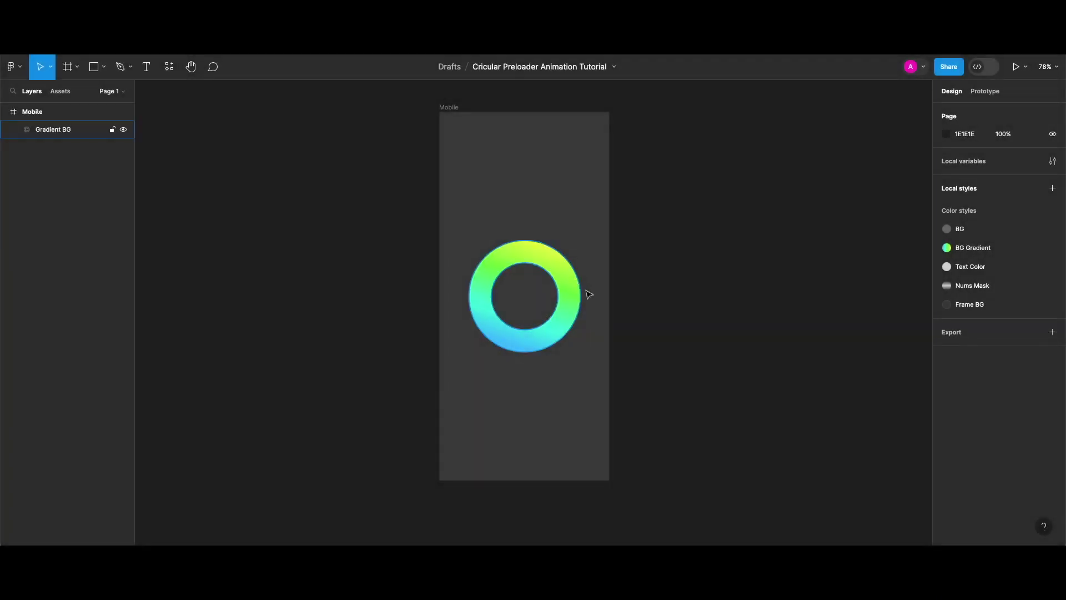
pyautogui.click(599, 303)
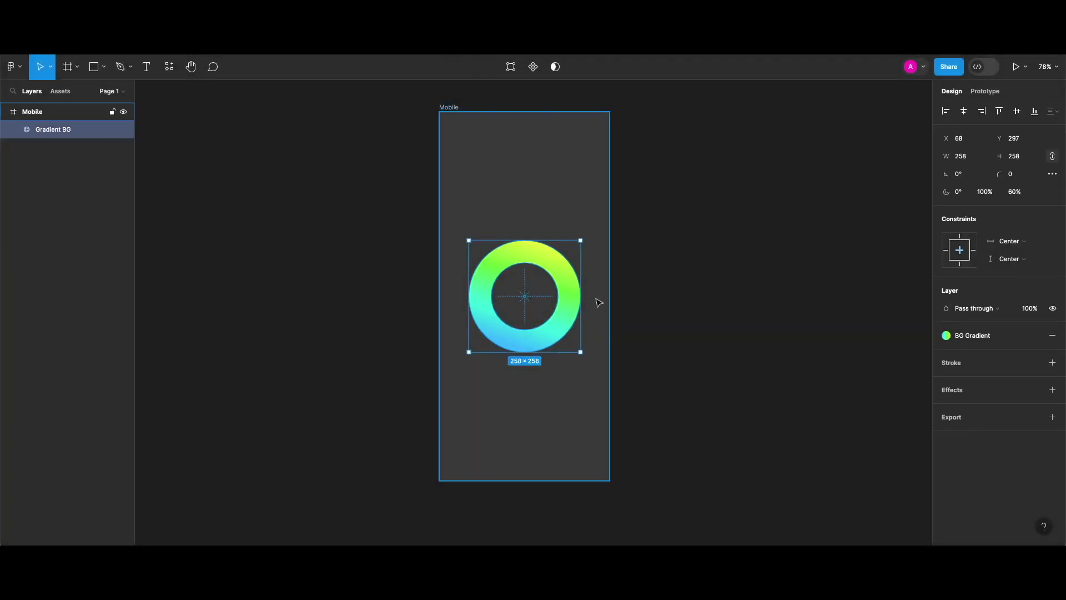
pyautogui.press('super+d')
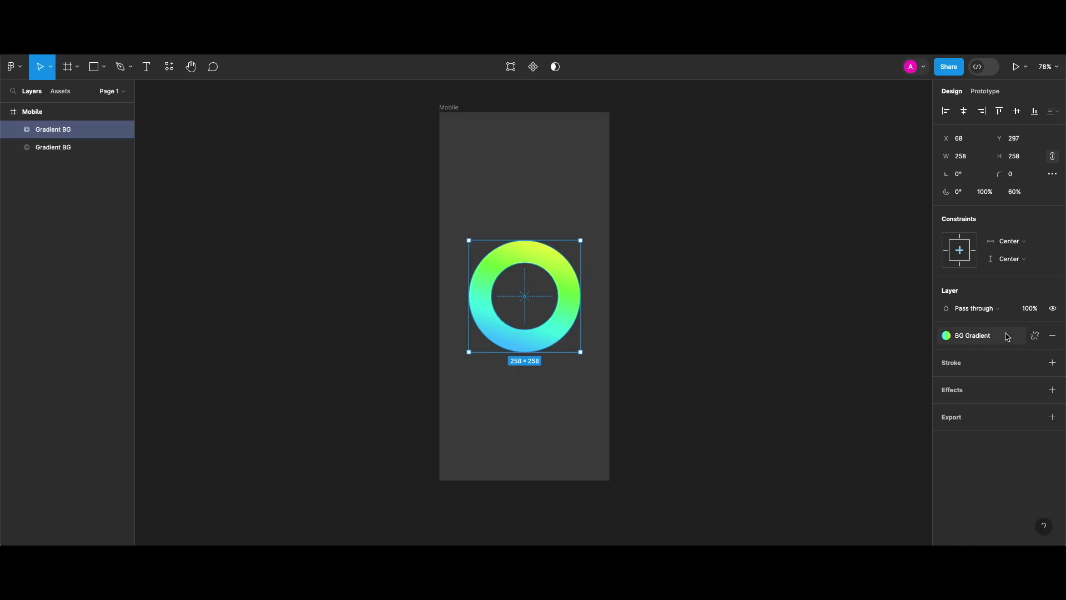
# - Make the ring copy a grey BG half-ring (50% sweep, rotated to the left) named BG-left
pyautogui.click(978, 341)
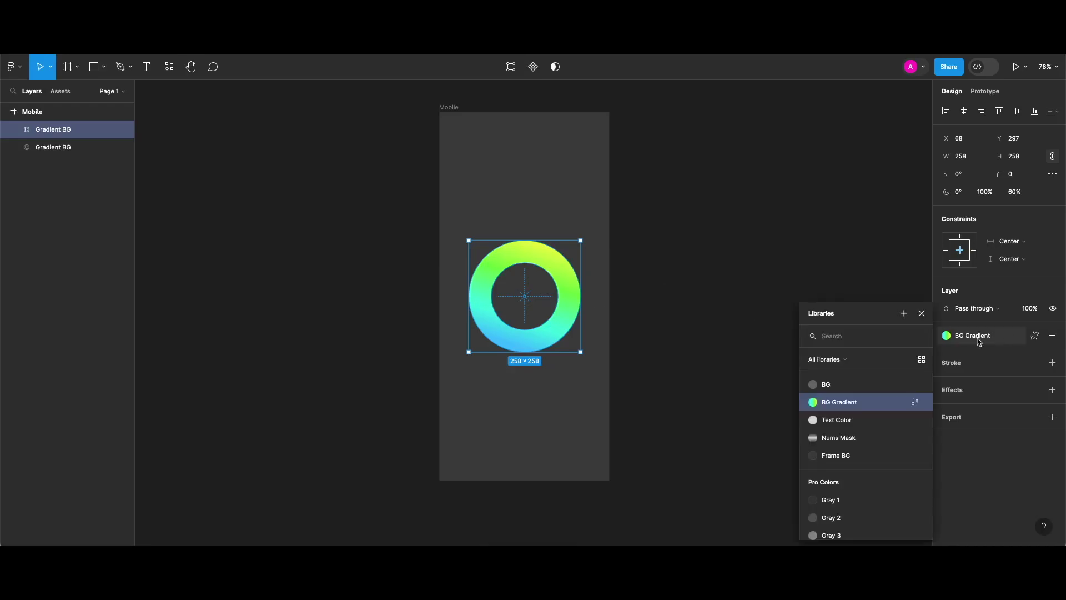
pyautogui.click(837, 387)
pyautogui.click(995, 195)
pyautogui.write('50')
pyautogui.press('Return')
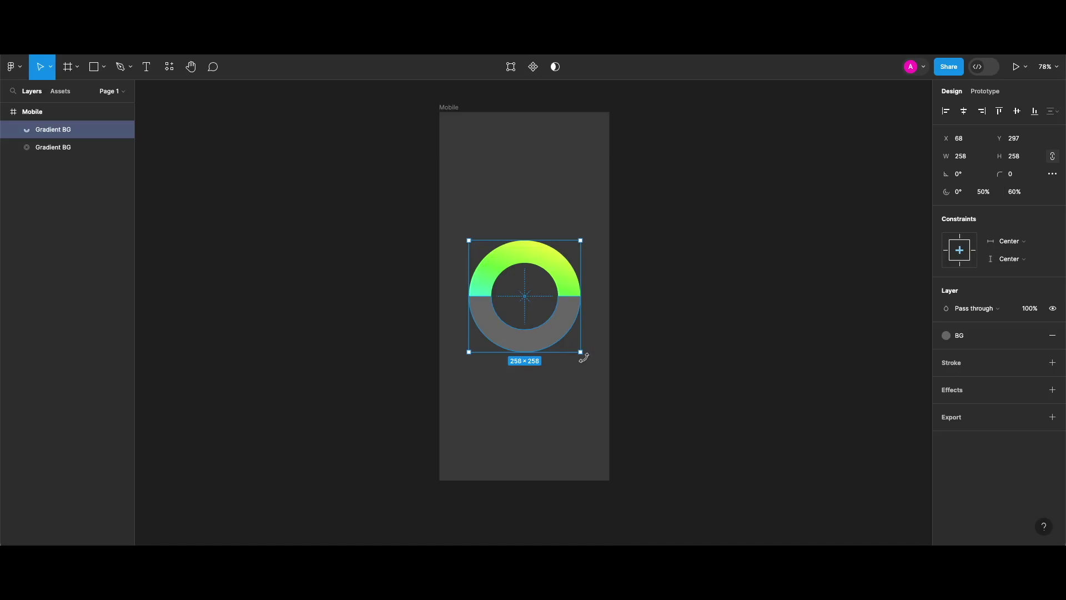
pyautogui.moveTo(555, 359); pyautogui.dragTo(452, 352)
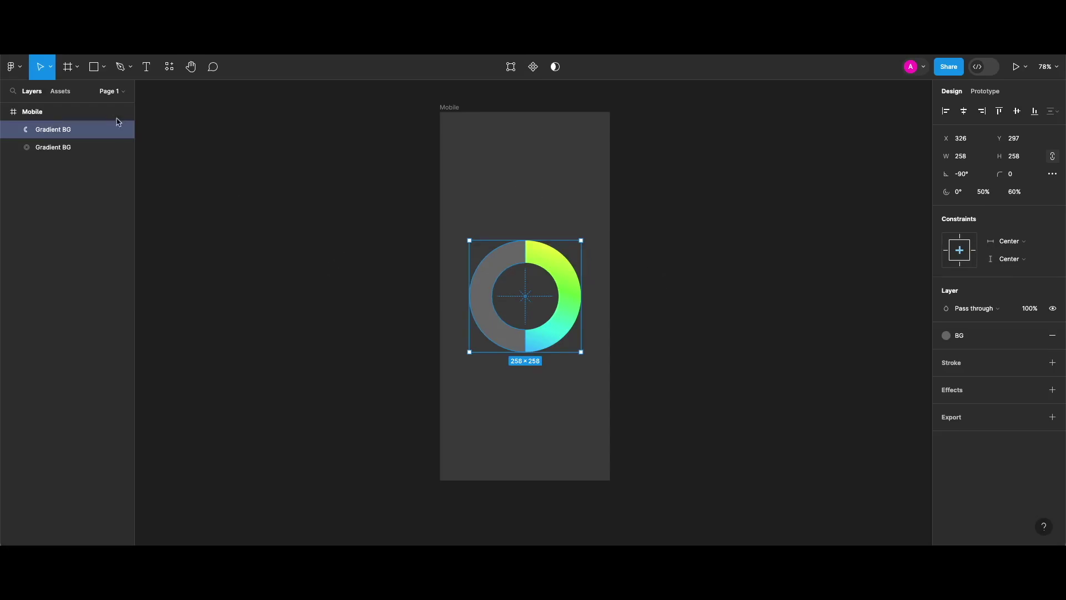
pyautogui.doubleClick(66, 131)
pyautogui.write('BG-left')
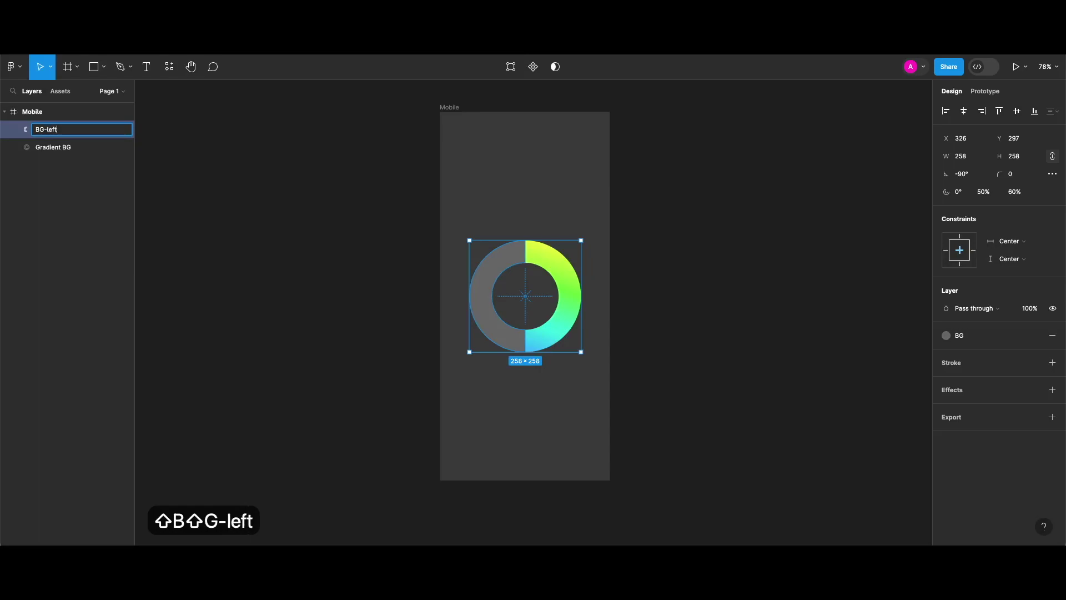
pyautogui.press('Return')
# - Duplicate BG-left, flip it horizontally onto the right half, and rename it BG-right
pyautogui.click(499, 211)
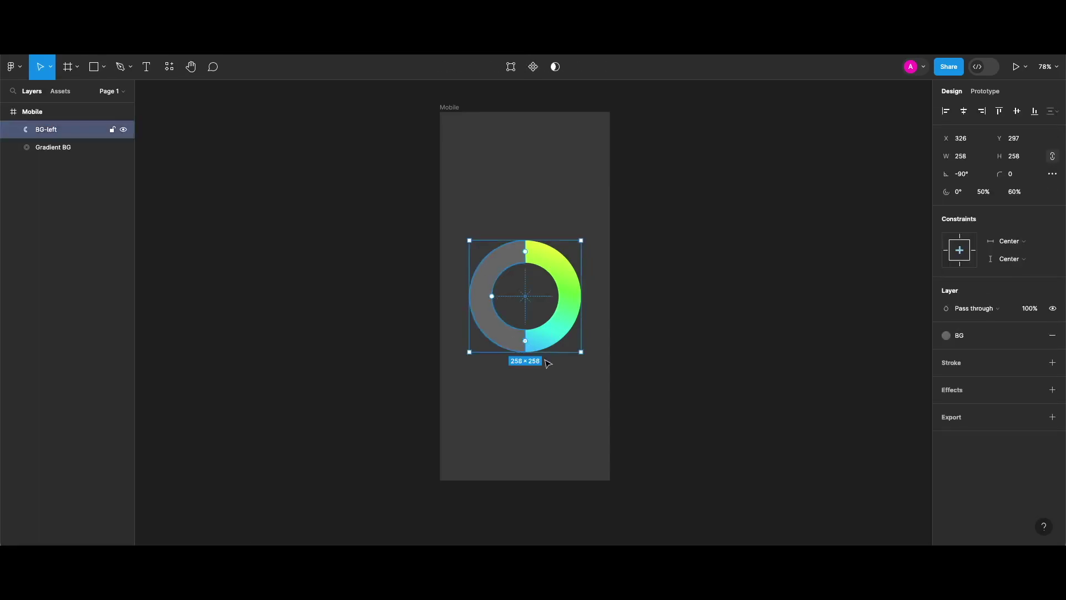
pyautogui.press('super+d')
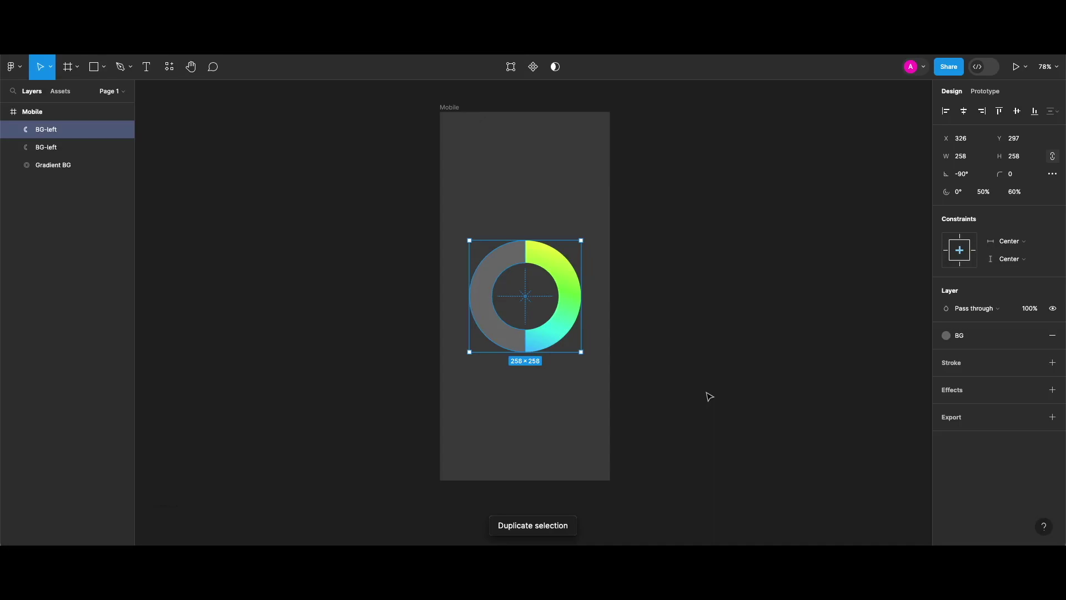
pyautogui.hotkey('shift', 'h')
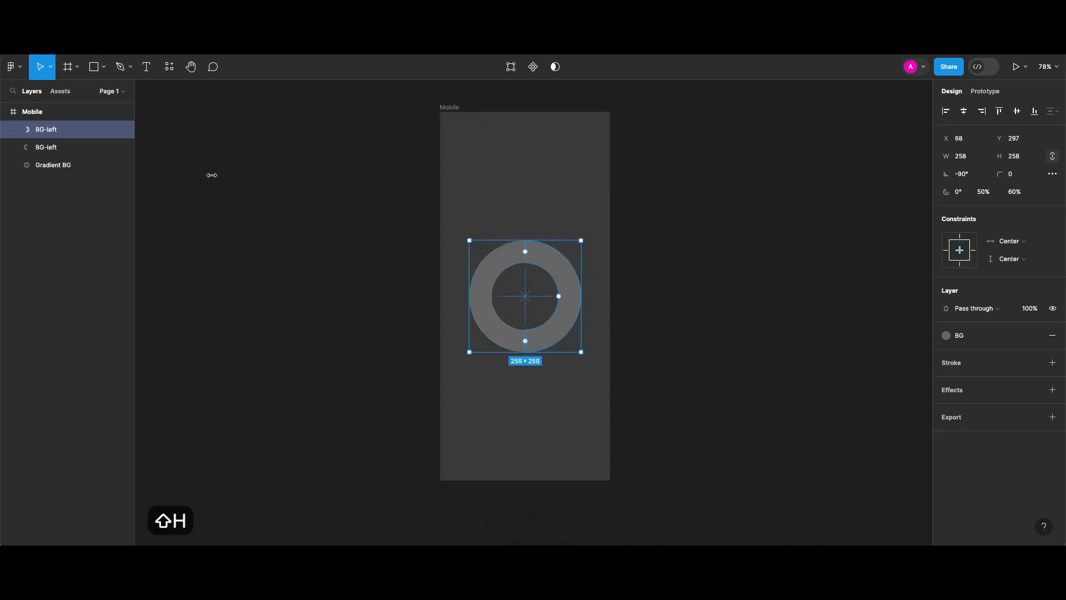
pyautogui.doubleClick(67, 134)
pyautogui.click(76, 134)
pyautogui.press('BackSpace')
pyautogui.press('BackSpace')
pyautogui.press('BackSpace')
pyautogui.press('BackSpace')
pyautogui.write('right')
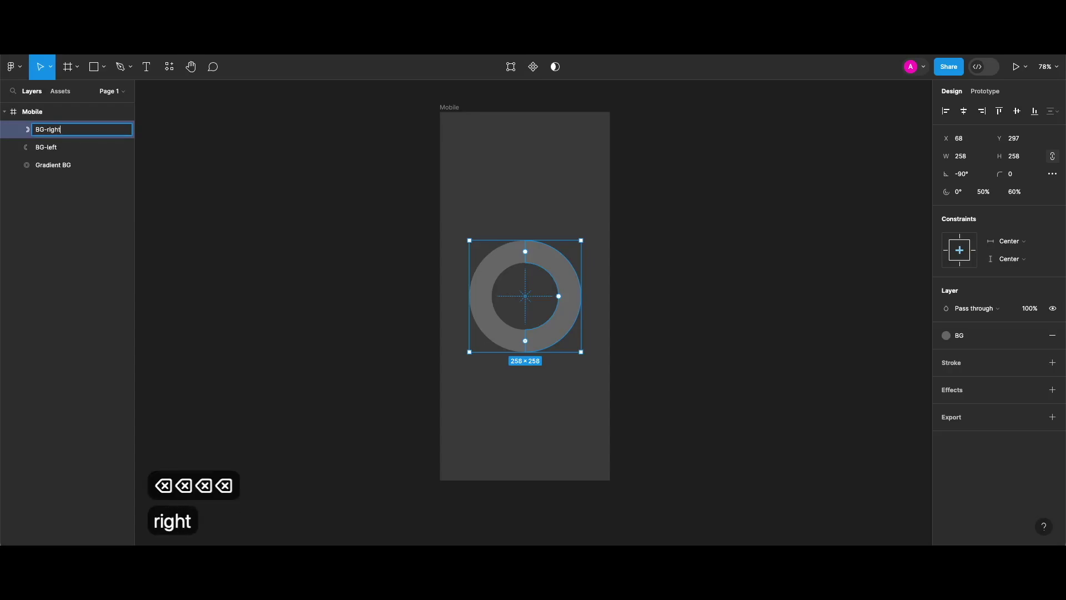
pyautogui.press('Return')
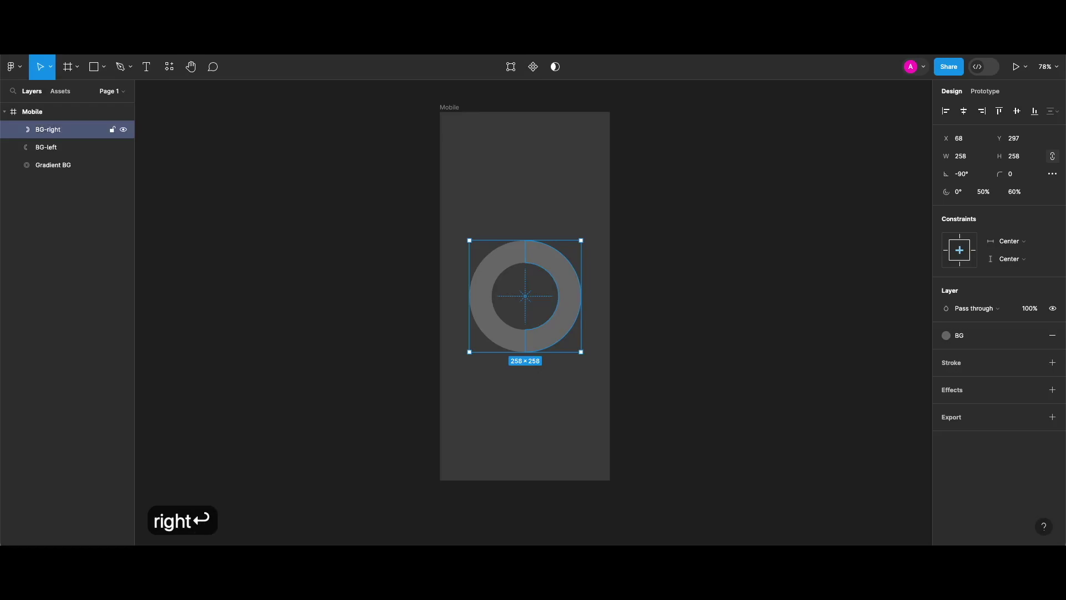
# - Duplicate the Mobile frame to the right and rotate its BG-right to 90° to expose the gradient
pyautogui.click(483, 128)
pyautogui.click(449, 107)
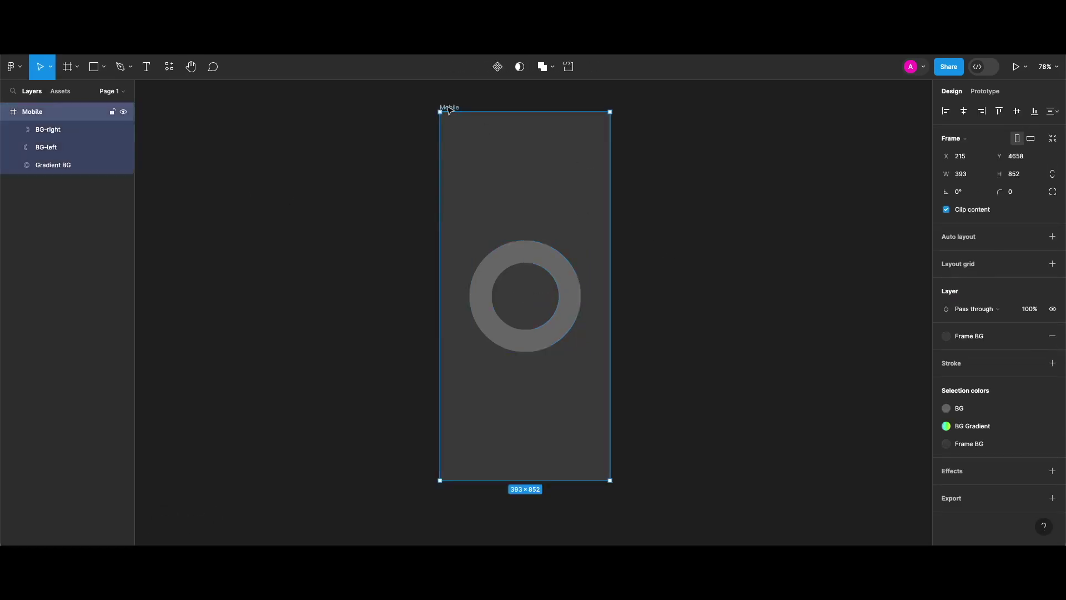
pyautogui.press('super+d')
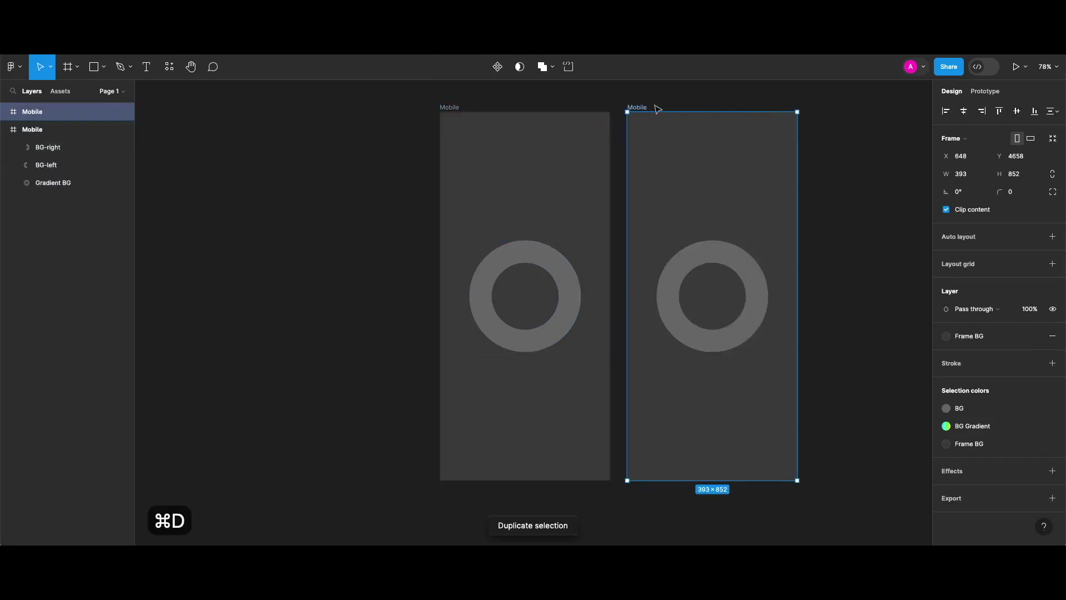
pyautogui.moveTo(637, 109); pyautogui.dragTo(687, 111)
pyautogui.hscroll(4, 710, 288)
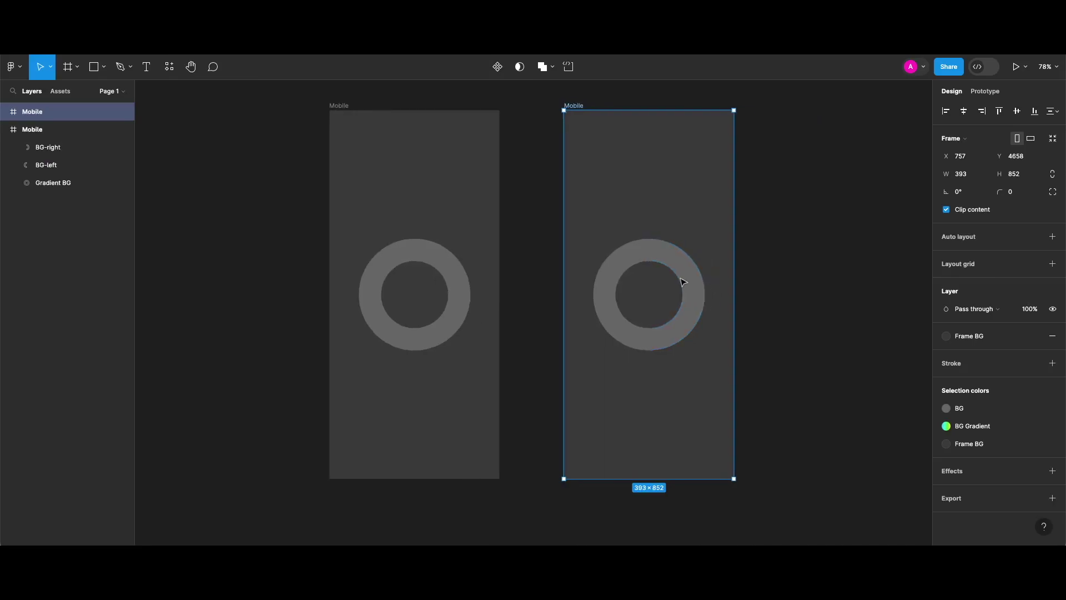
pyautogui.click(694, 282)
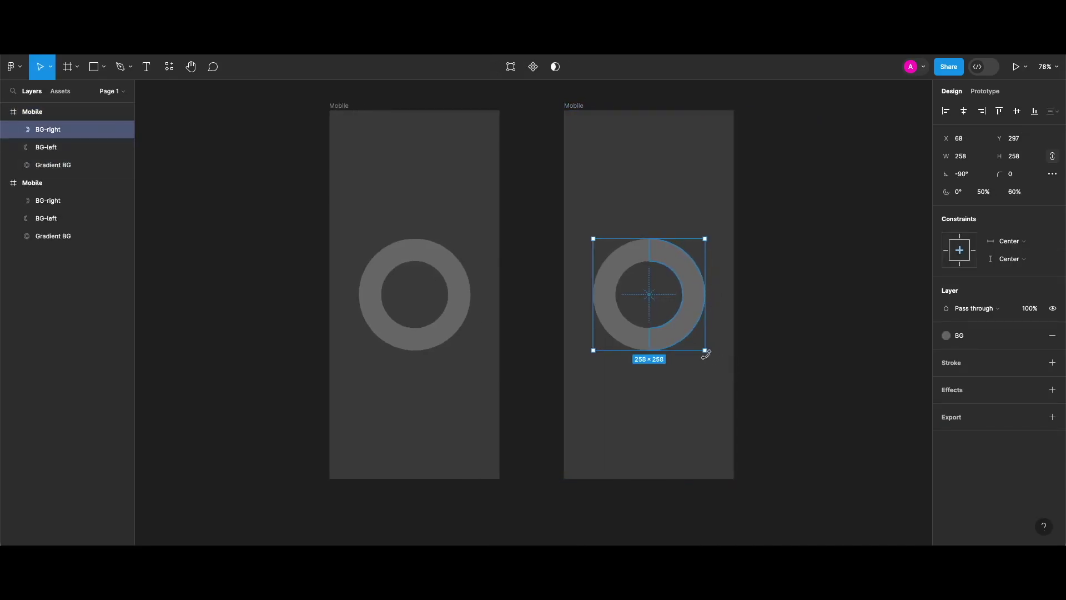
pyautogui.moveTo(710, 356); pyautogui.dragTo(604, 239)
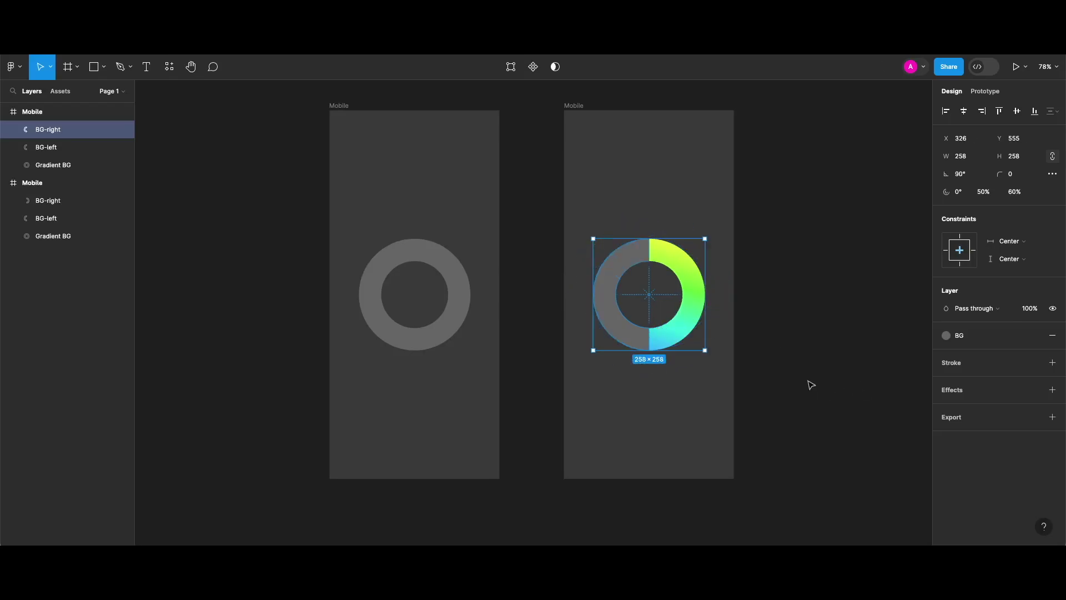
pyautogui.click(810, 384)
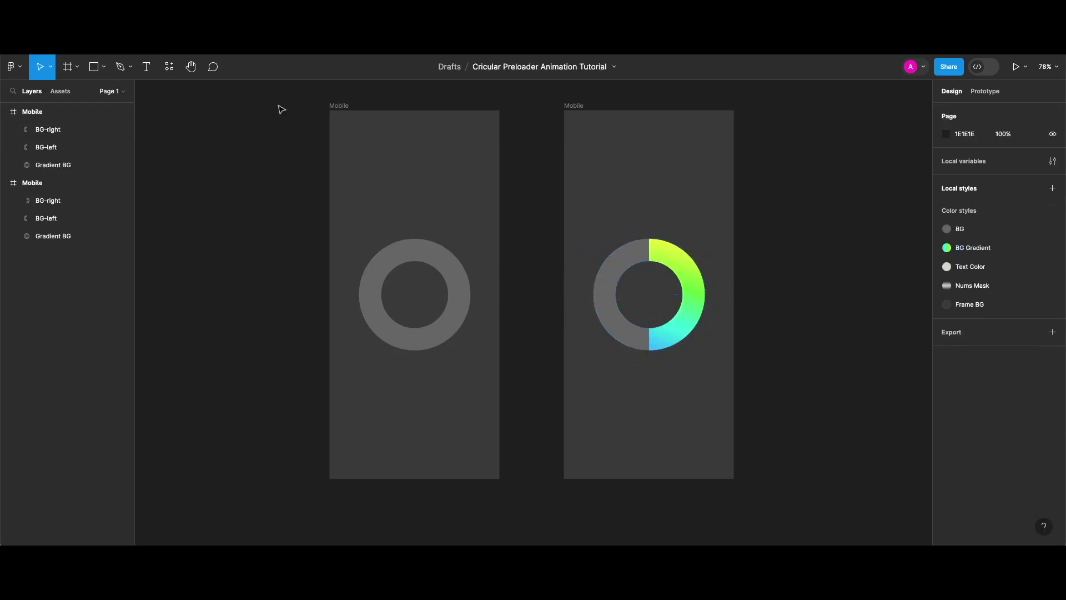
# - Connect the all-grey frame to the half-gradient frame, triggered after a 1ms delay
pyautogui.click(984, 91)
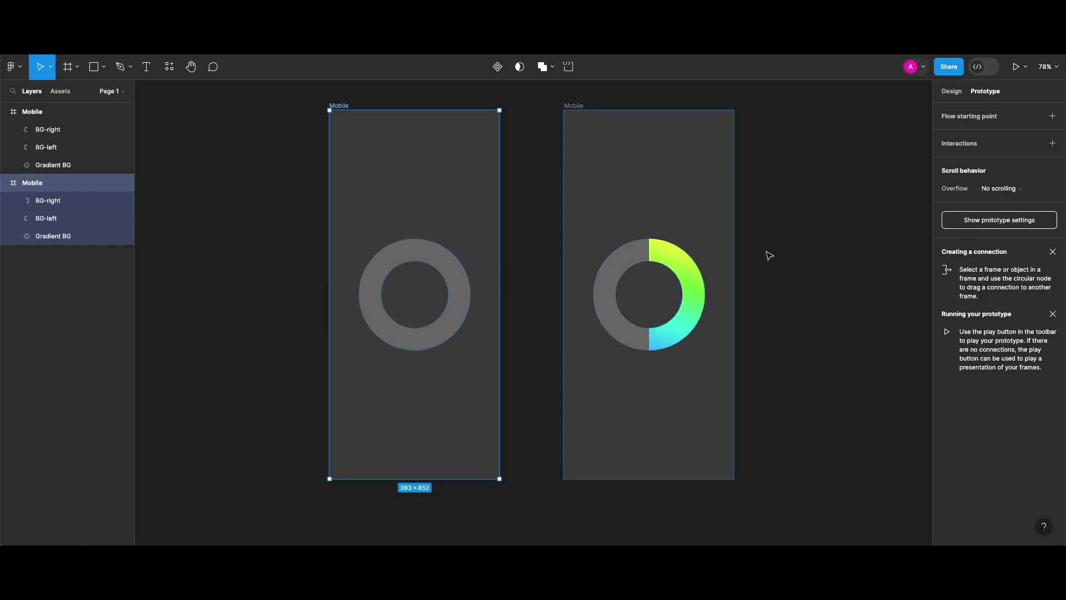
pyautogui.moveTo(486, 312)
pyautogui.moveTo(499, 294); pyautogui.dragTo(580, 298)
pyautogui.moveTo(623, 386); pyautogui.dragTo(623, 386)
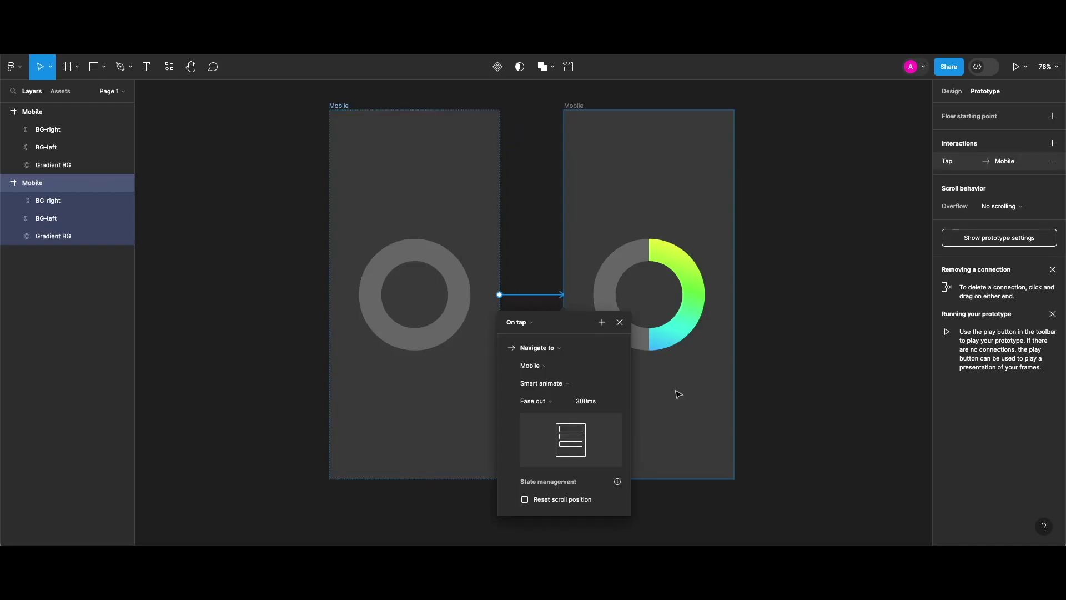
pyautogui.click(506, 322)
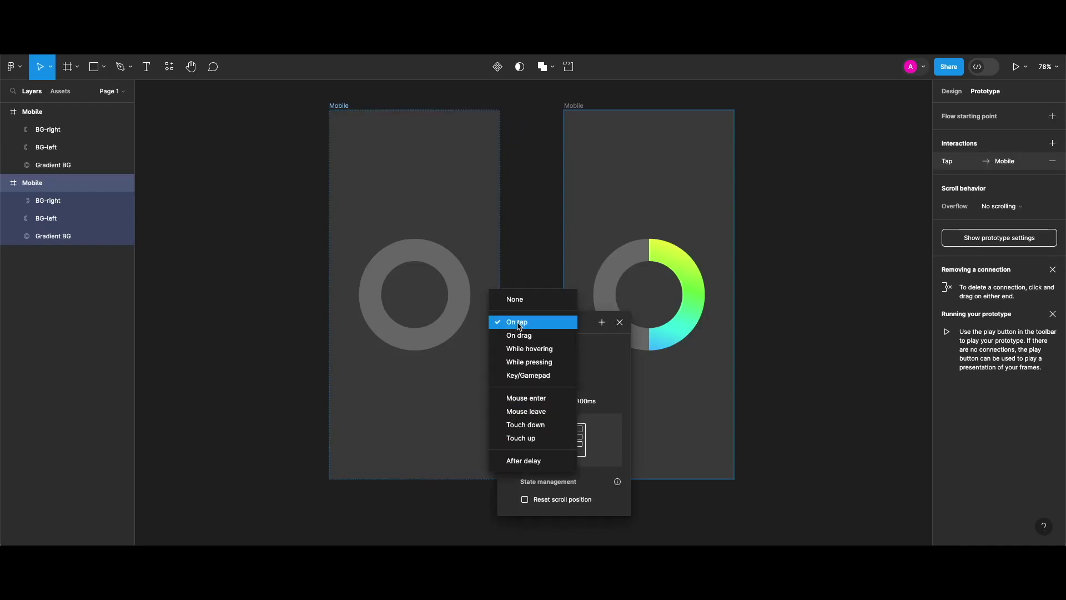
pyautogui.click(523, 460)
pyautogui.click(525, 341)
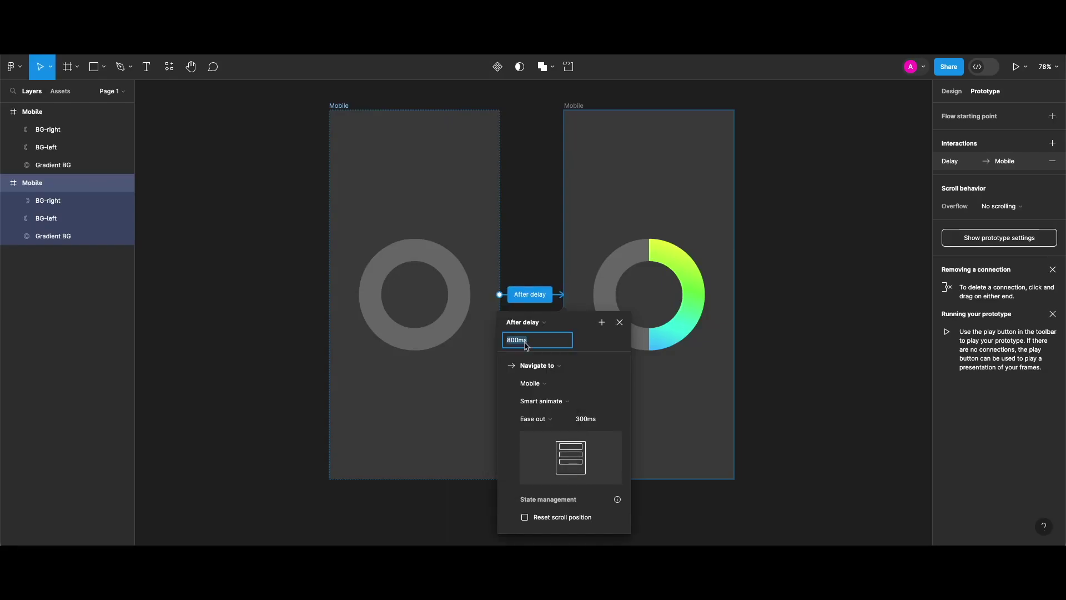
pyautogui.write('1')
pyautogui.press('Return')
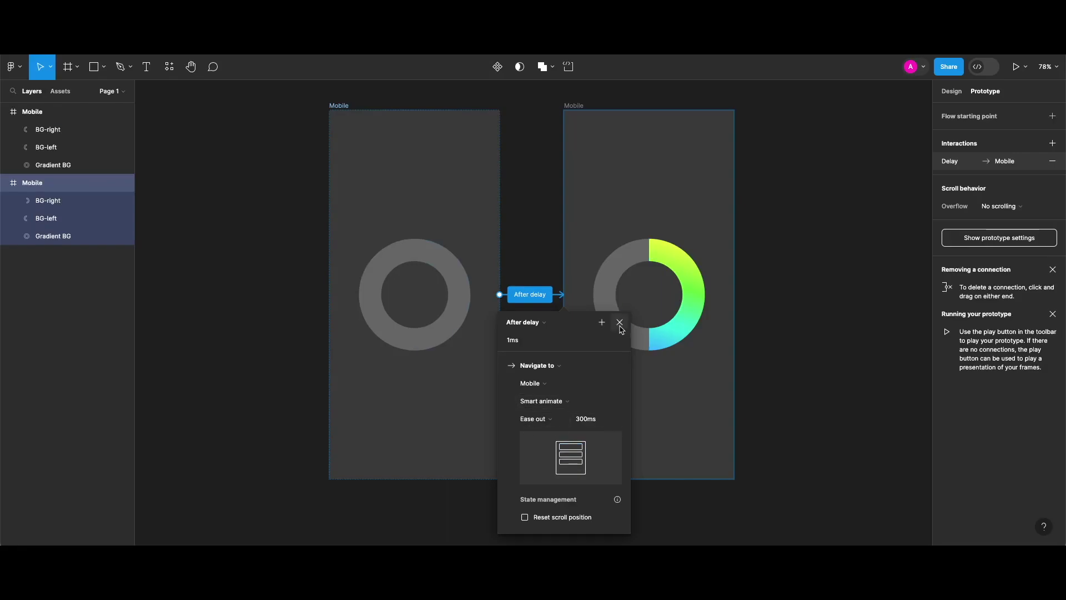
# - Set the Smart animate ease-out transition duration to 2000ms
pyautogui.click(576, 420)
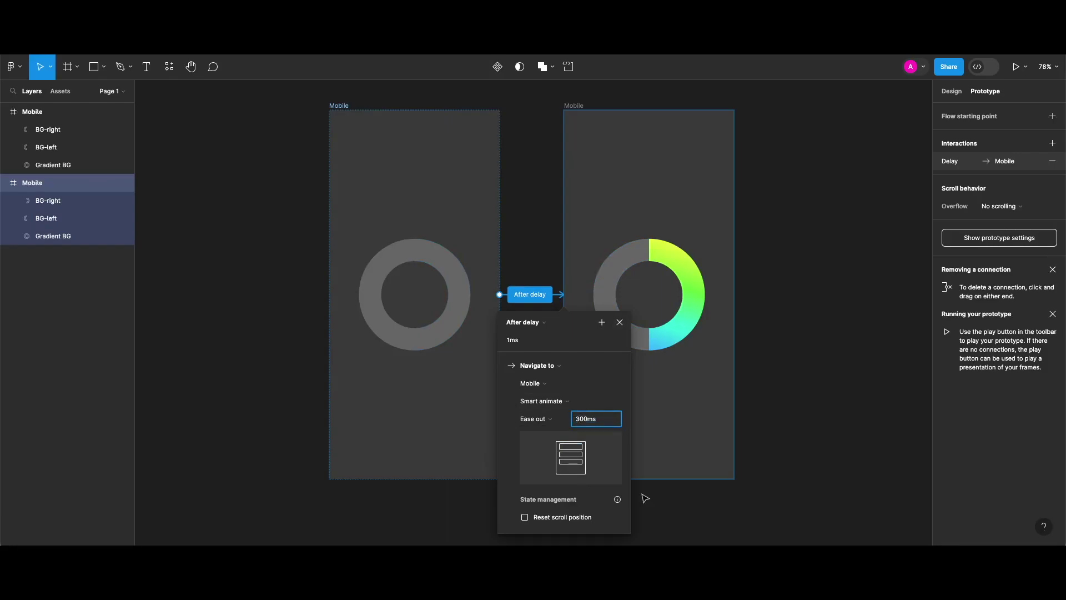
pyautogui.press('BackSpace')
pyautogui.write('20')
pyautogui.press('Return')
# - Preview the preloader animation and replay it from the start
pyautogui.click(539, 206)
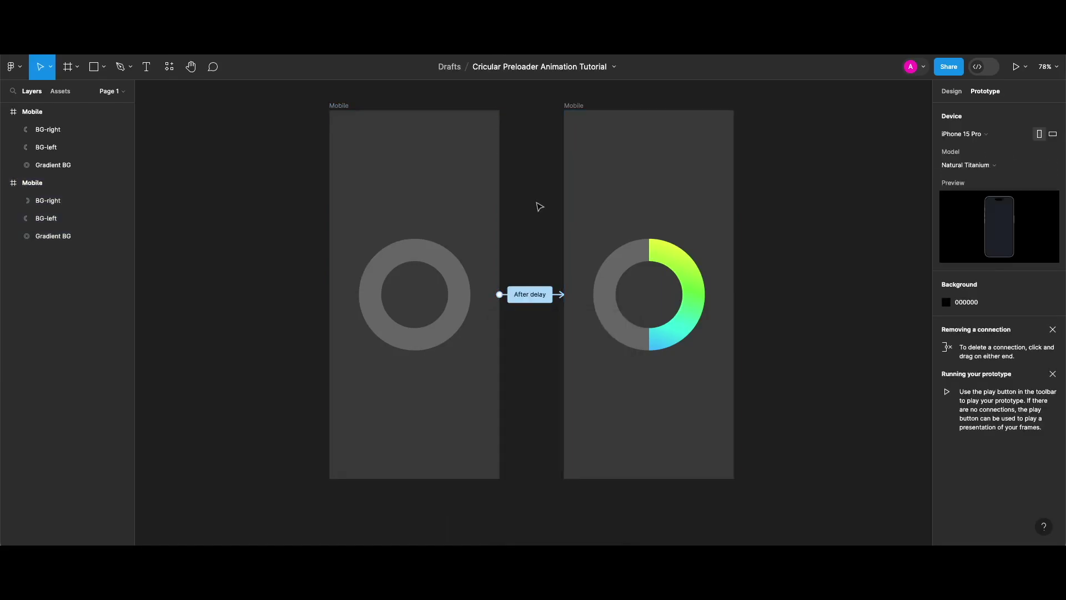
pyautogui.hotkey('shift', 'space')
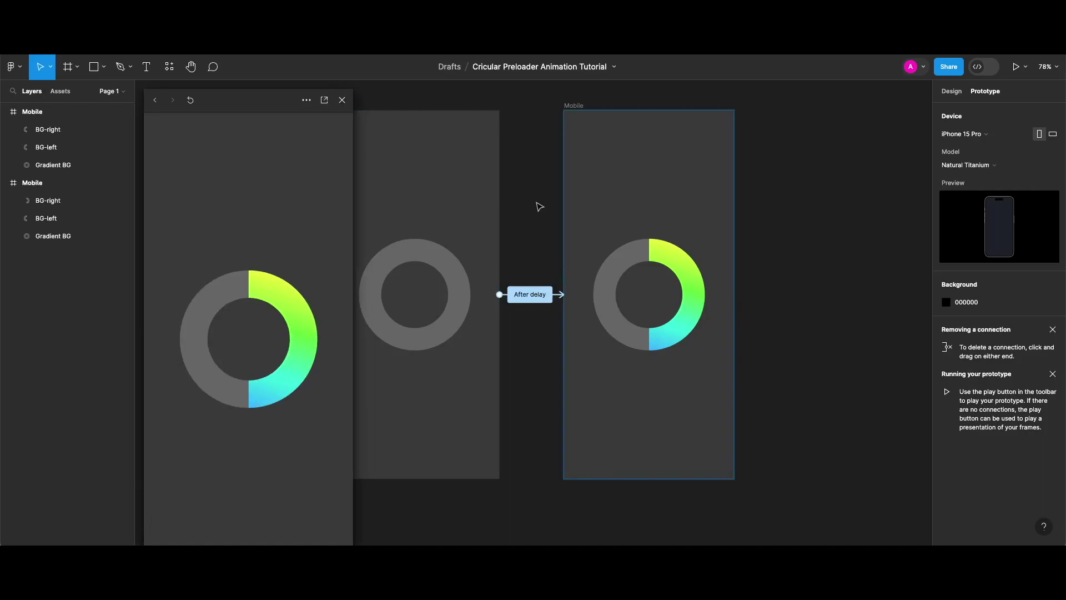
pyautogui.press('r')
pyautogui.click(342, 100)
# - Create a third copy of the half-gradient Mobile frame and select its BG-right layer
pyautogui.press('Escape')
pyautogui.hotkey('alt', '8')
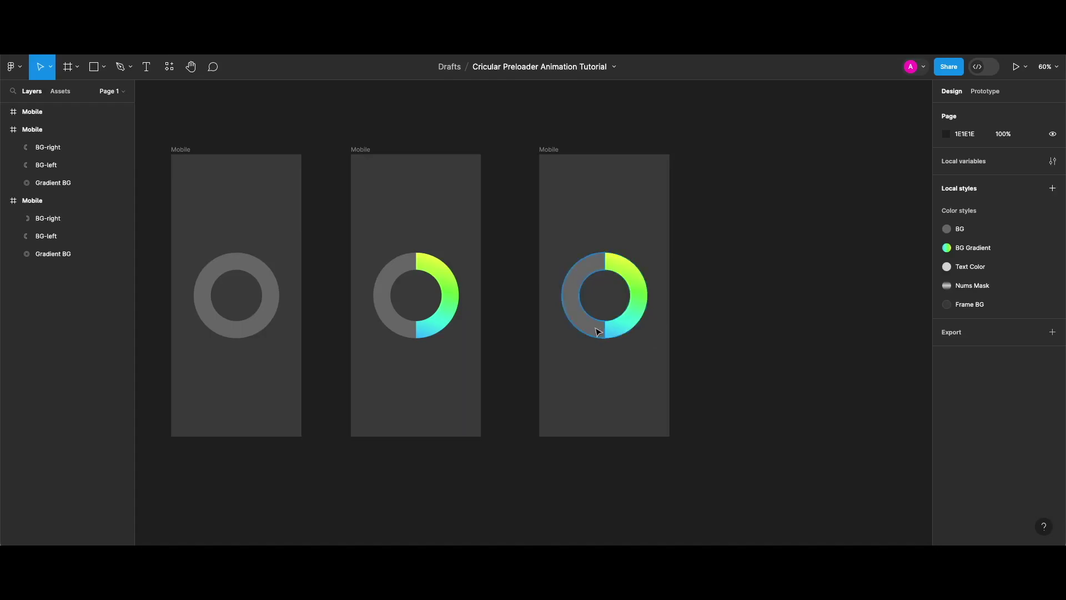
pyautogui.click(596, 332)
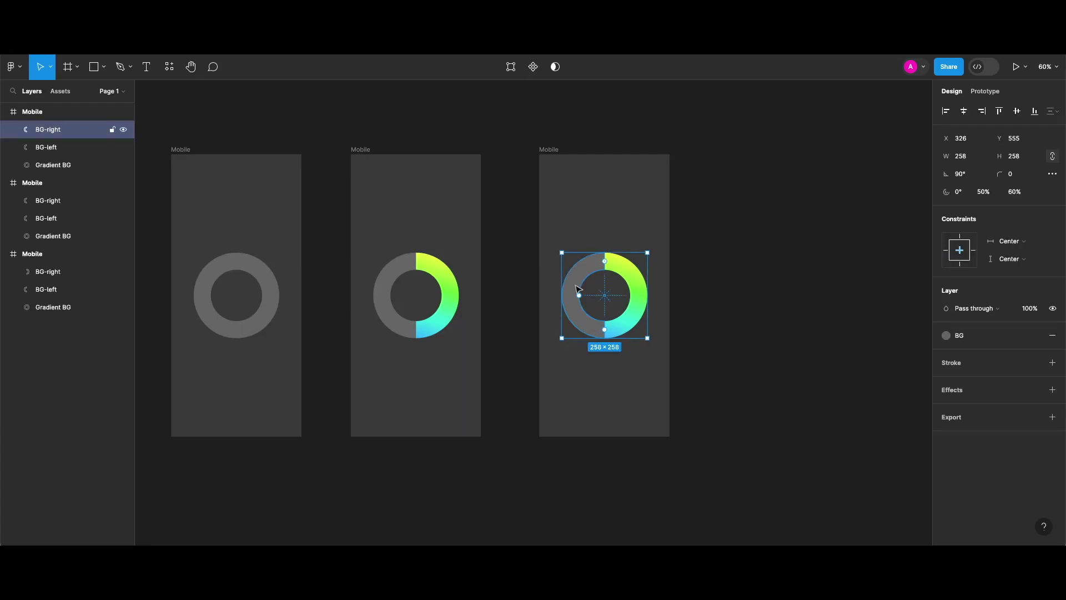
# - Select the third ring's BG-right and BG-left without Gradient BG and make them a mask group
pyautogui.keyDown('shift'); pyautogui.click(83, 147); pyautogui.keyUp('shift')
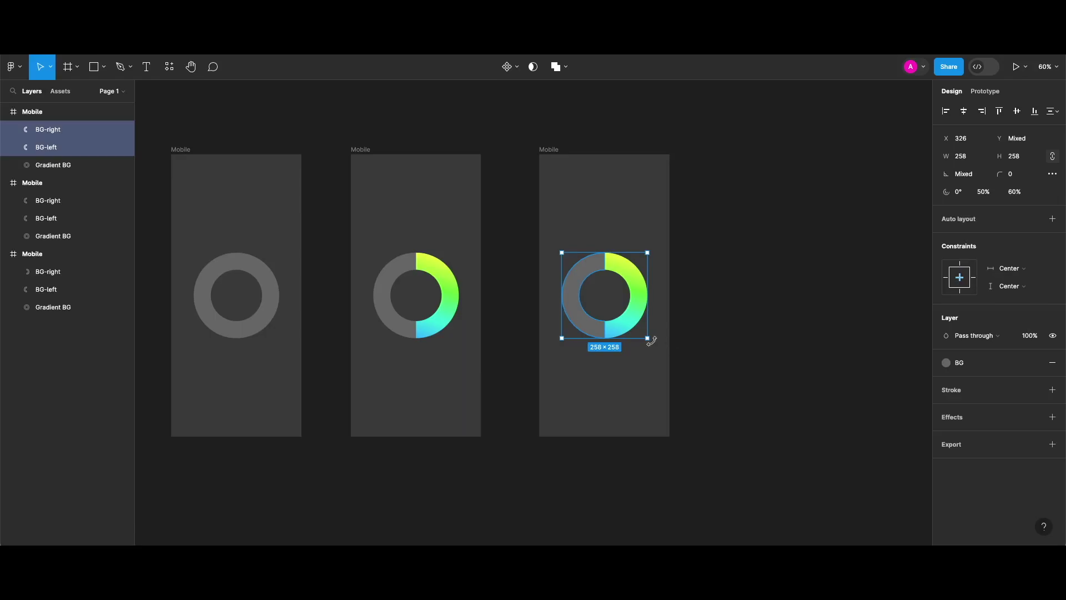
pyautogui.moveTo(650, 341); pyautogui.dragTo(577, 350)
pyautogui.press('super+z')
pyautogui.click(758, 268)
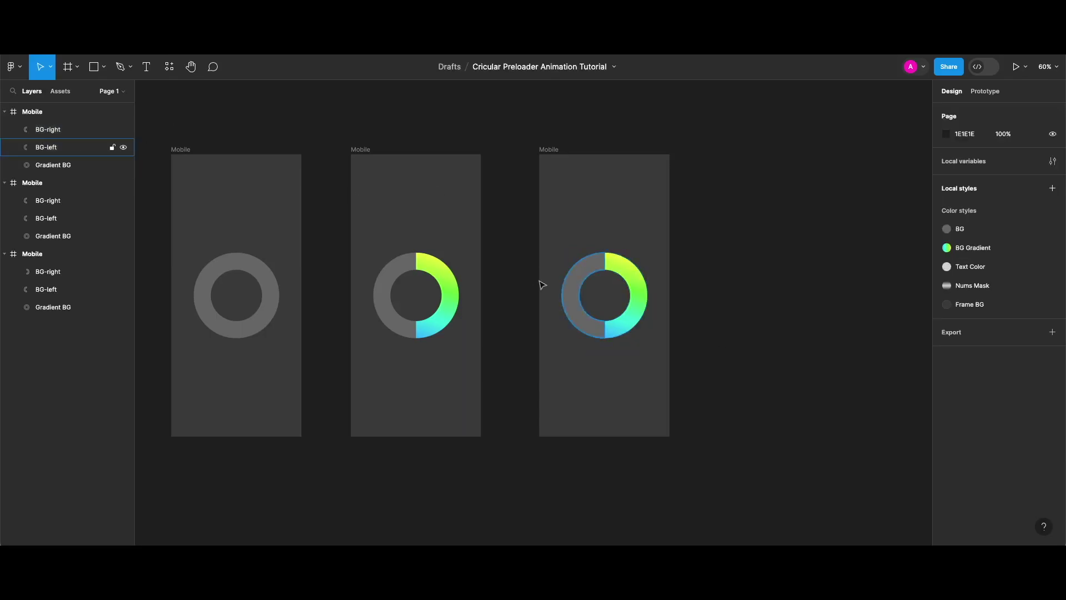
pyautogui.moveTo(548, 268); pyautogui.dragTo(603, 298)
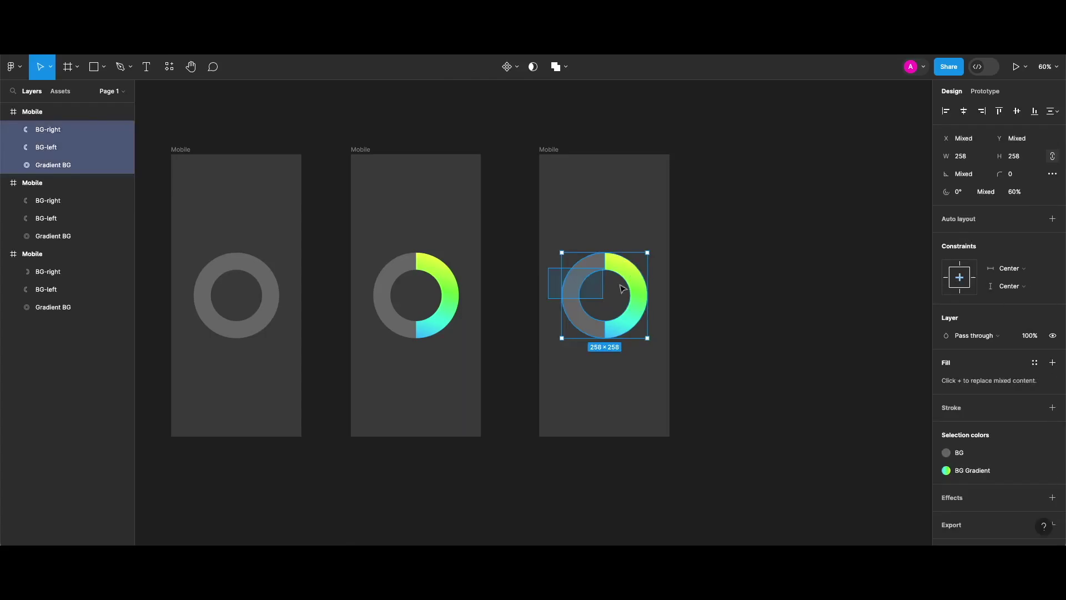
pyautogui.keyDown('shift'); pyautogui.click(643, 308); pyautogui.keyUp('shift')
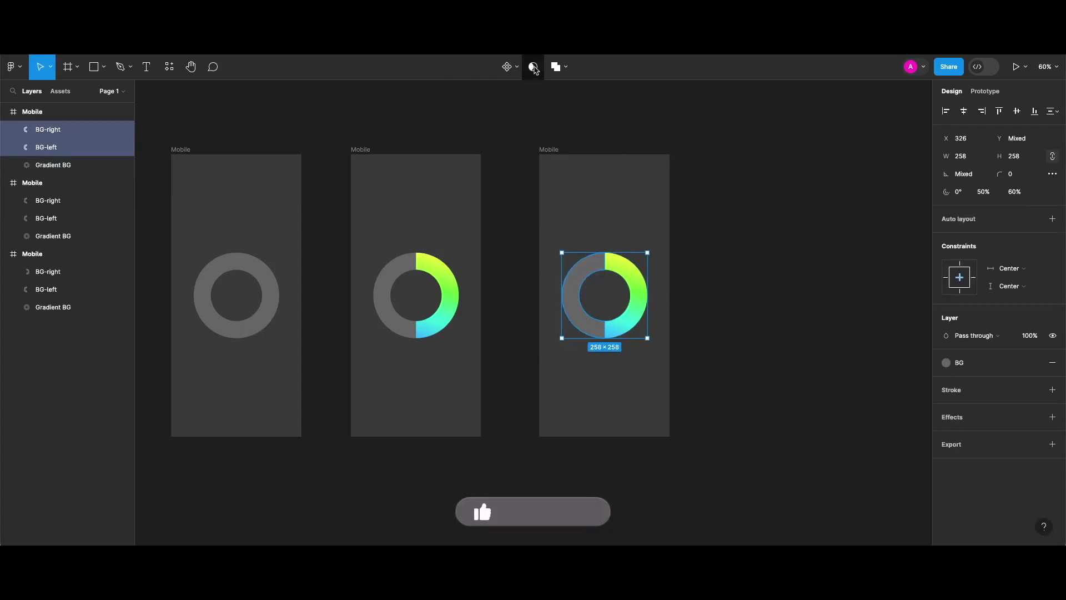
pyautogui.click(534, 67)
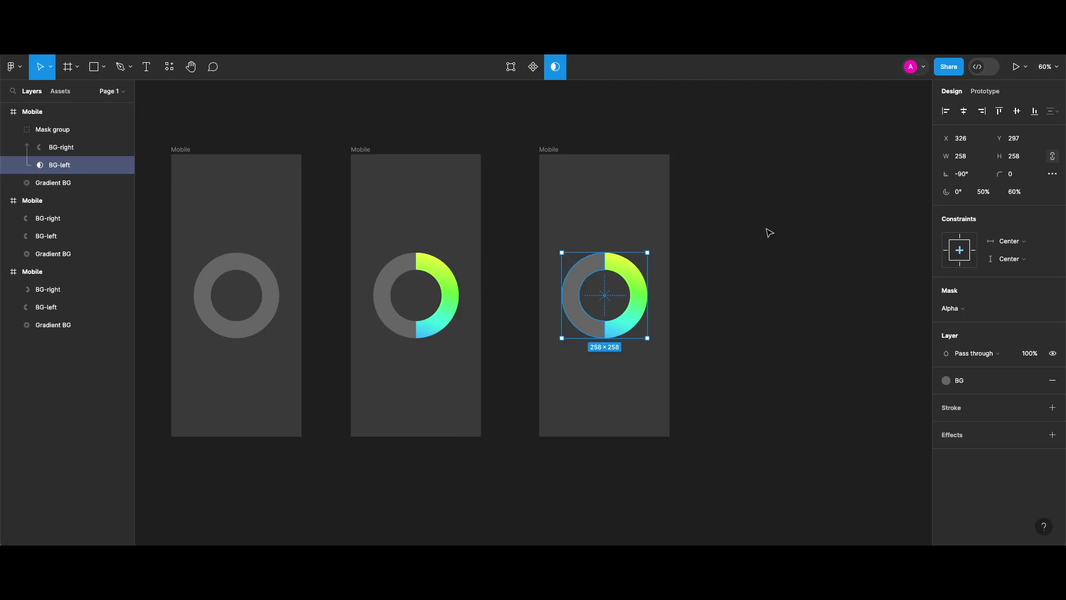
# - Test-rotate the masked BG-right half, then undo to restore it at 90°
pyautogui.hscroll(2, 759, 237)
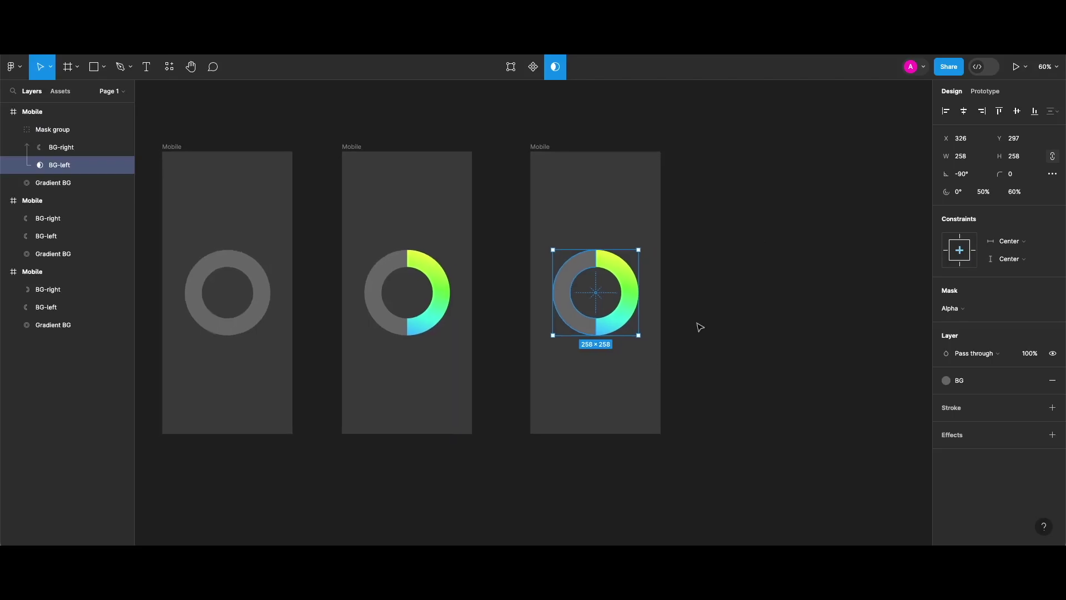
pyautogui.click(69, 155)
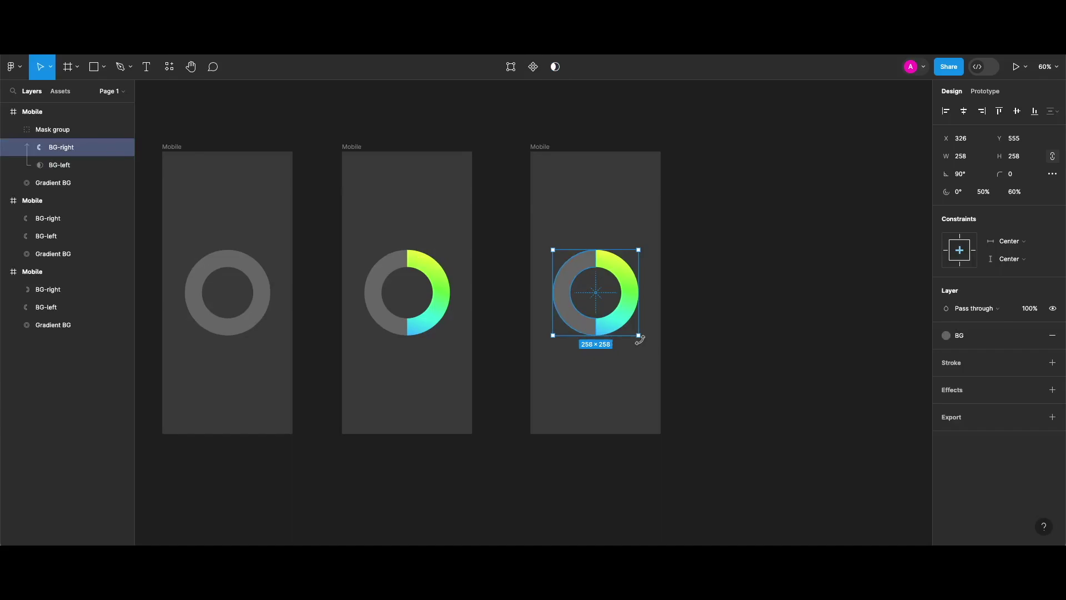
pyautogui.moveTo(623, 345); pyautogui.dragTo(533, 245)
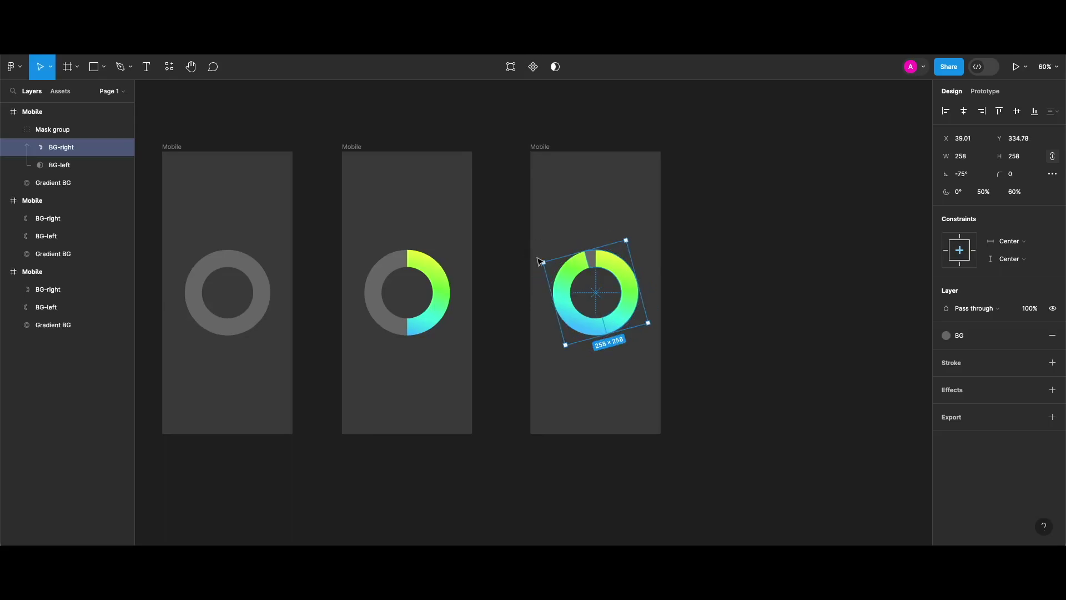
pyautogui.press('super+z')
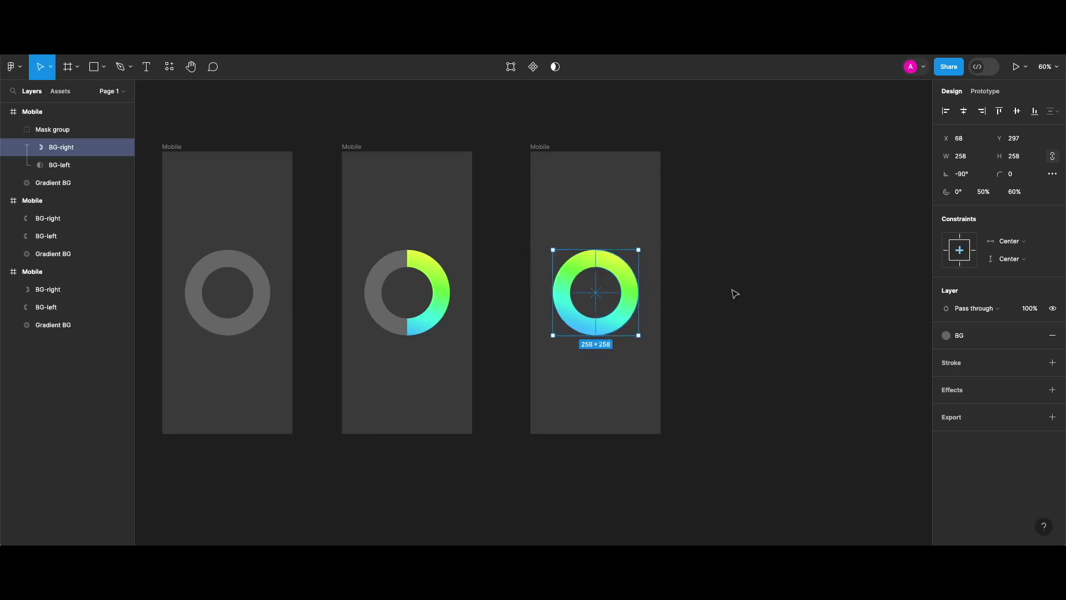
pyautogui.press('super+z')
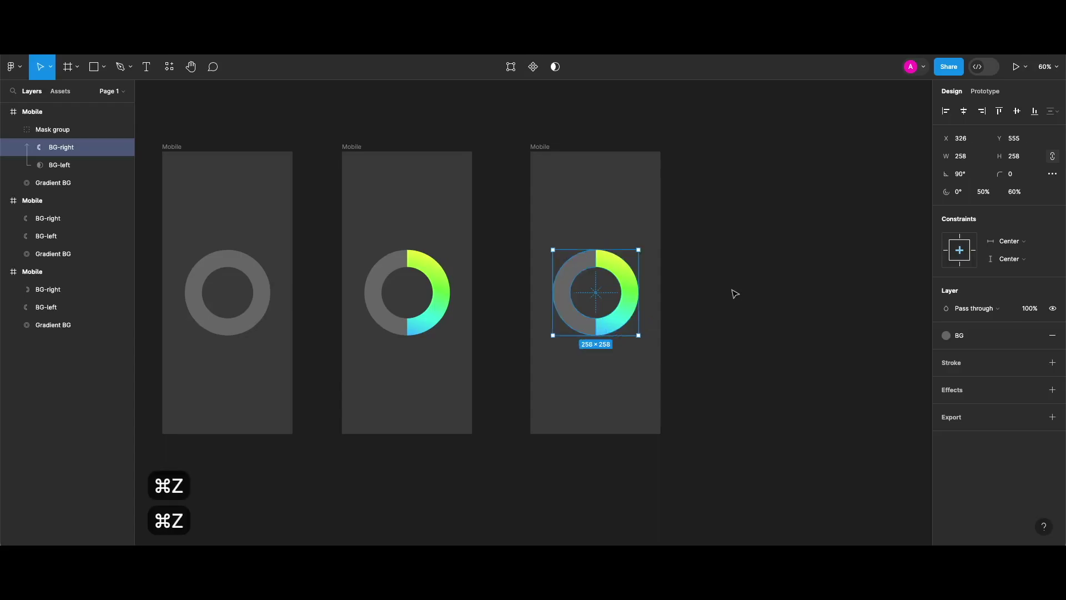
pyautogui.click(739, 299)
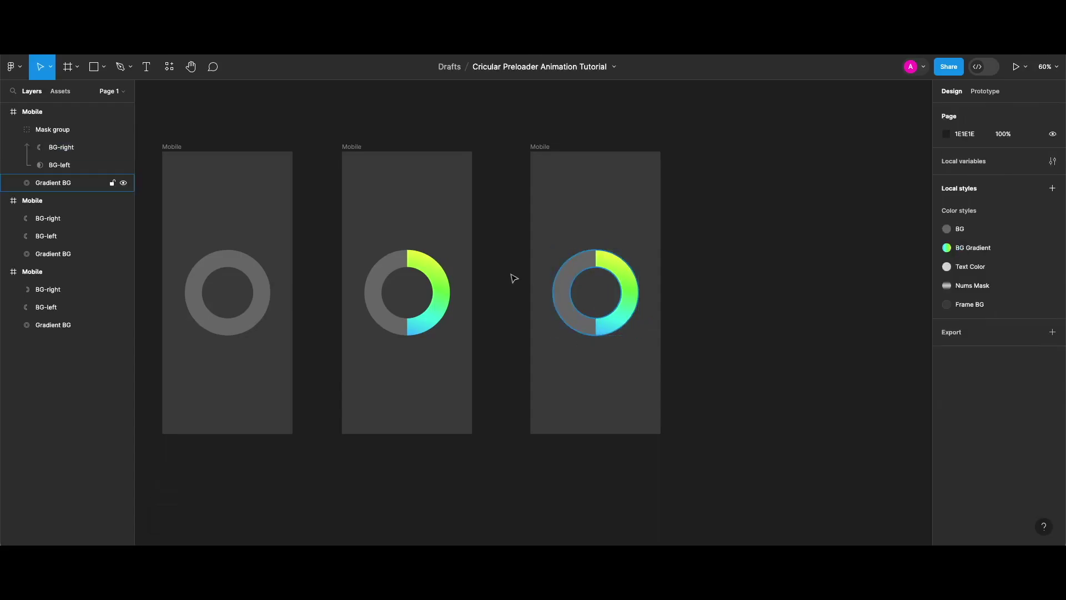
# - Duplicate the third Mobile frame as a fourth frame
pyautogui.click(411, 272)
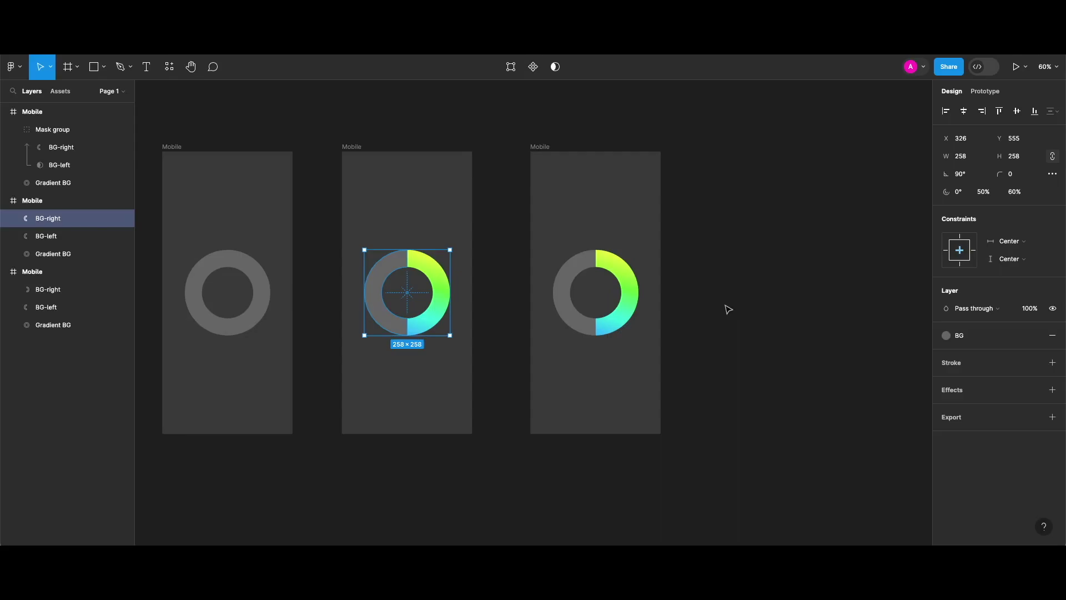
pyautogui.click(728, 309)
pyautogui.hscroll(2, 580, 157)
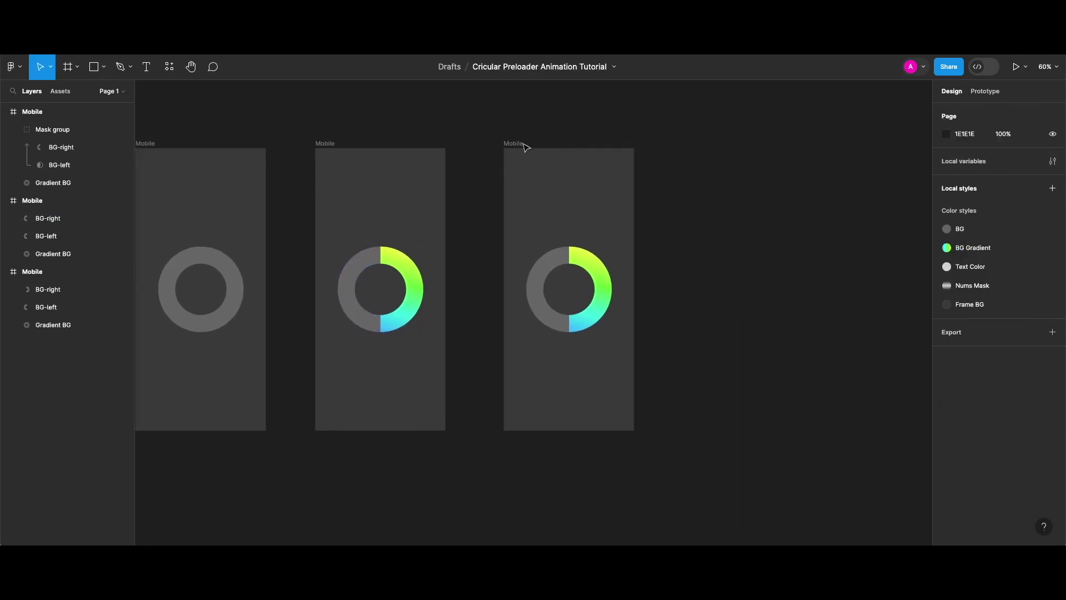
pyautogui.click(524, 146)
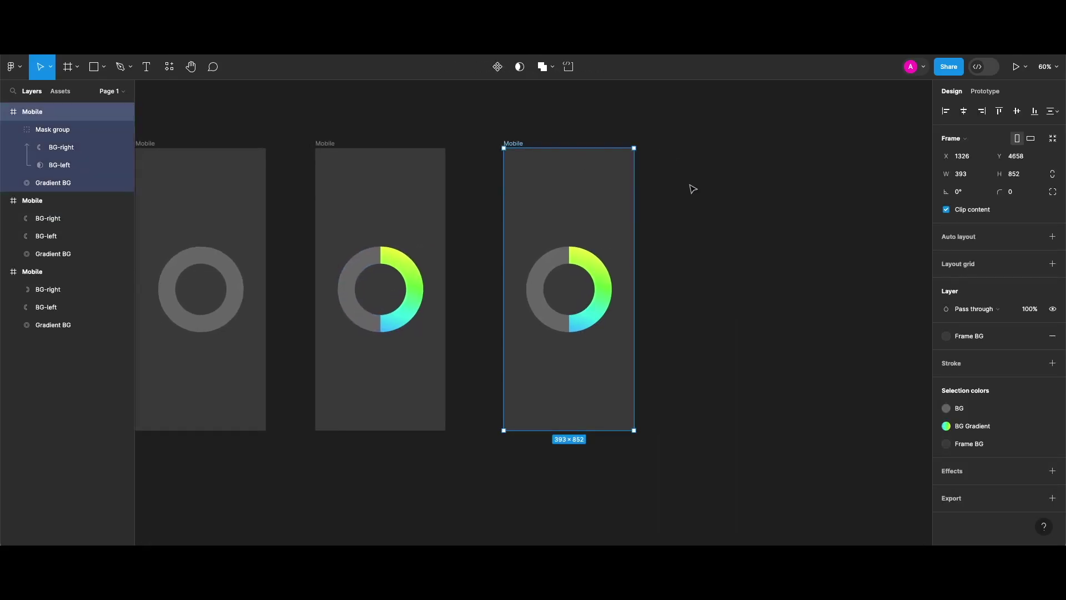
pyautogui.press('super+d')
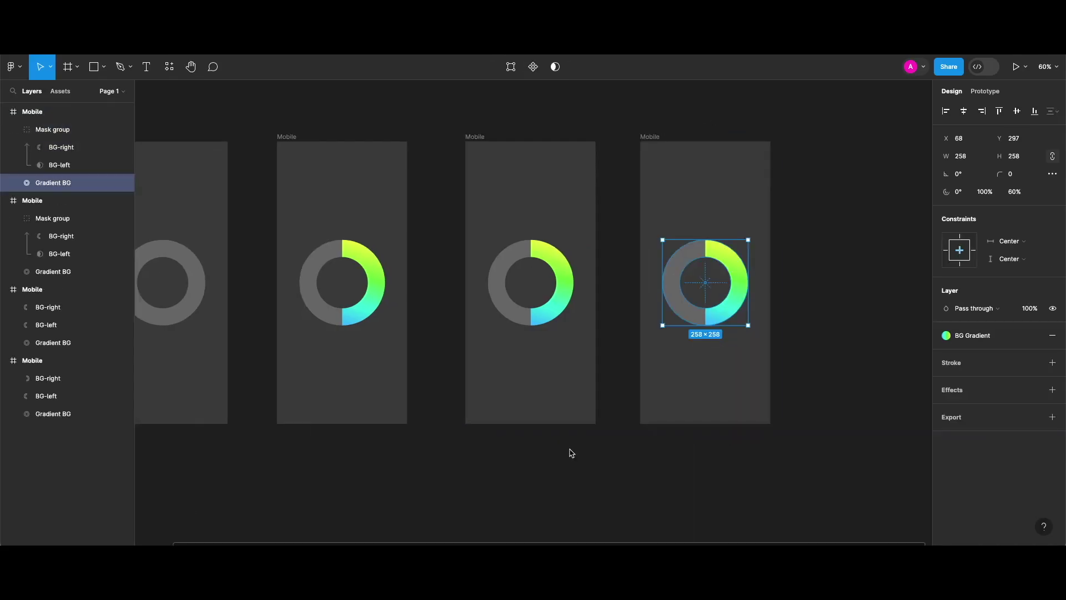
# - Rotate the copy's BG-right to -90° so the whole ring shows the gradient
pyautogui.hscroll(-2, 789, 307)
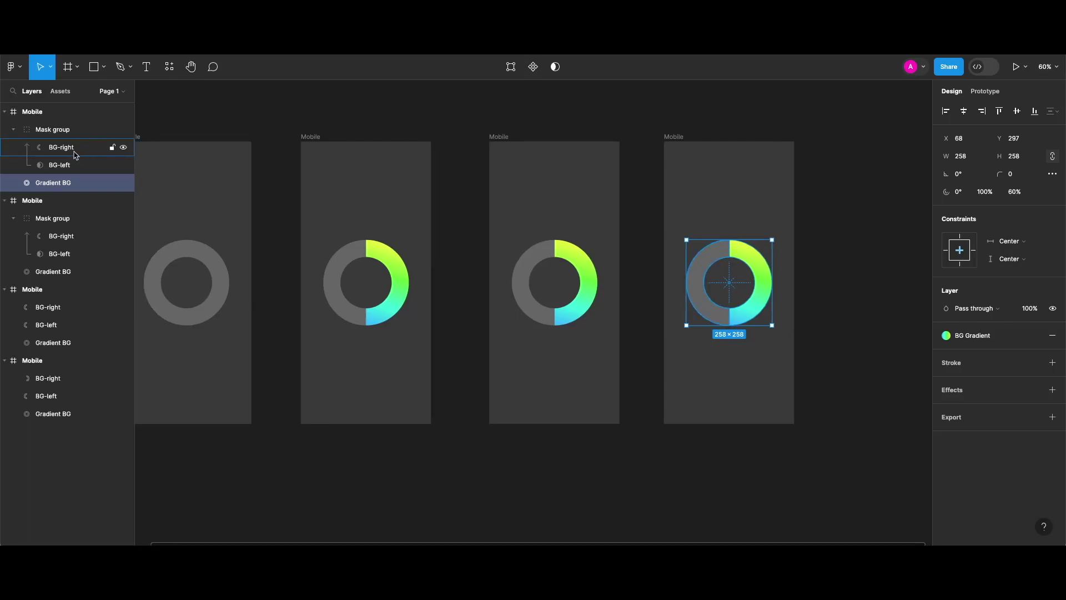
pyautogui.click(76, 151)
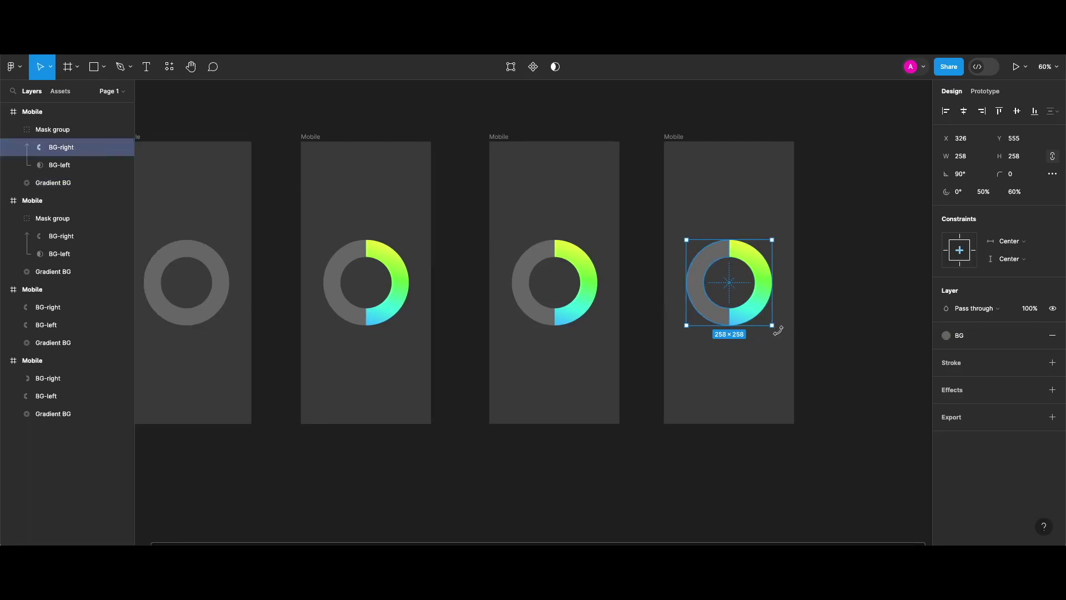
pyautogui.moveTo(773, 336); pyautogui.dragTo(678, 223)
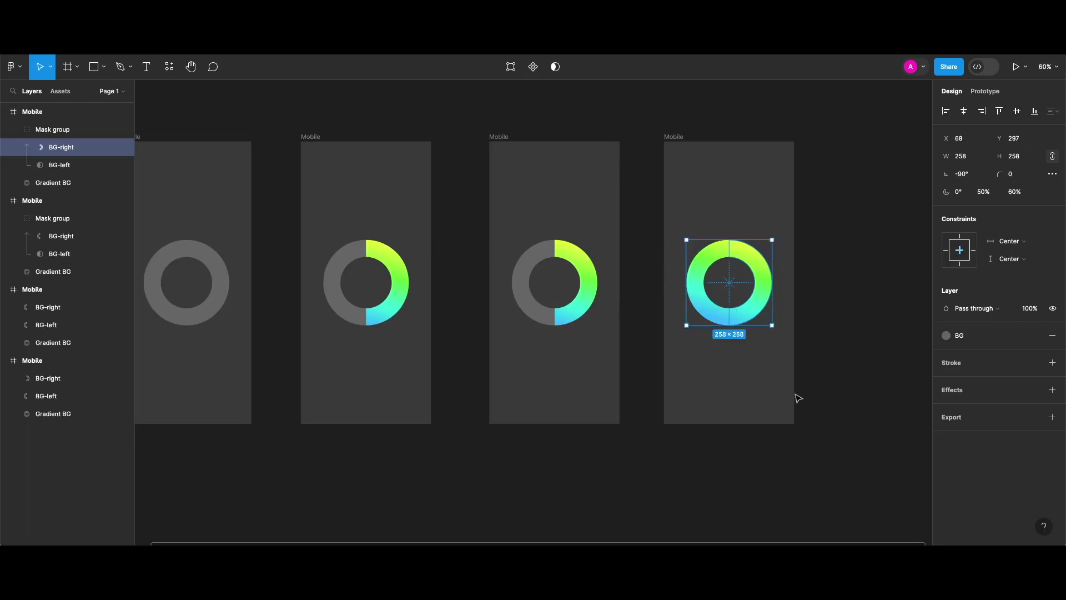
pyautogui.click(819, 395)
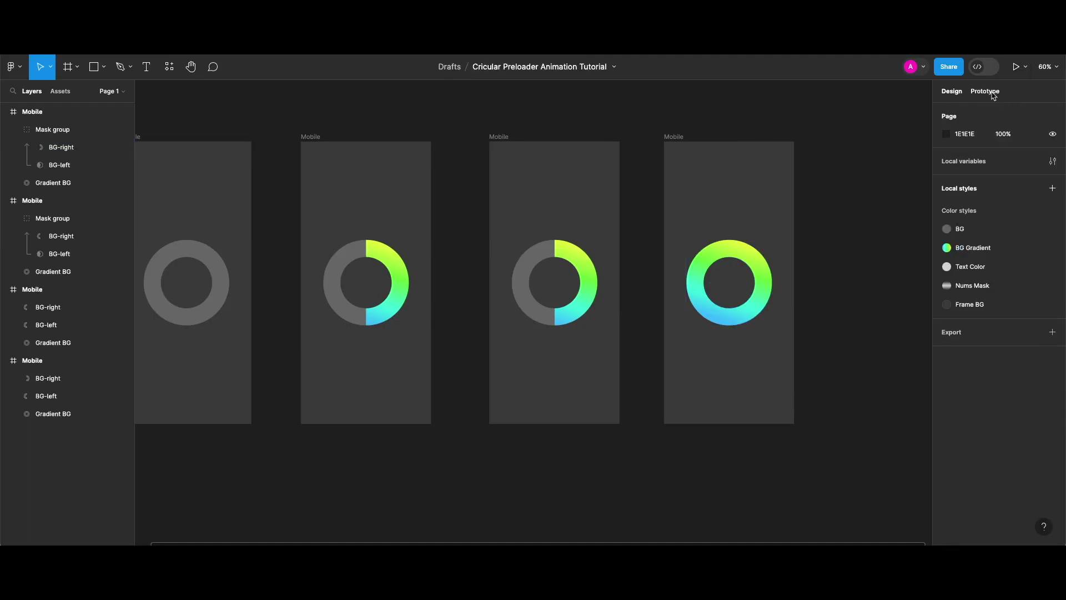
# - In prototype mode, connect the second Mobile frame to the third
pyautogui.click(984, 92)
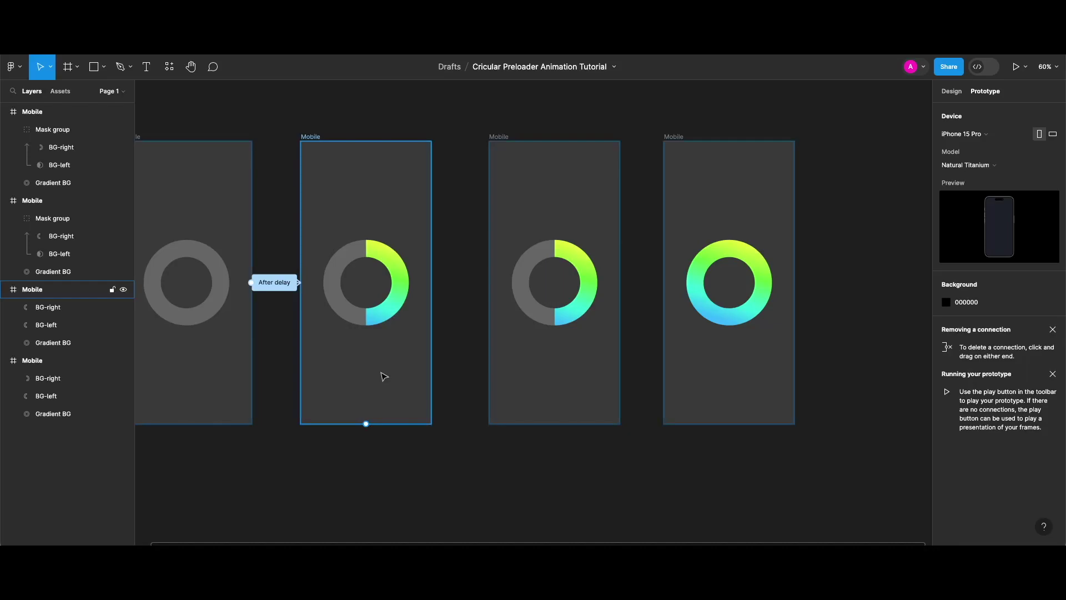
pyautogui.click(418, 311)
pyautogui.moveTo(431, 282); pyautogui.dragTo(503, 379)
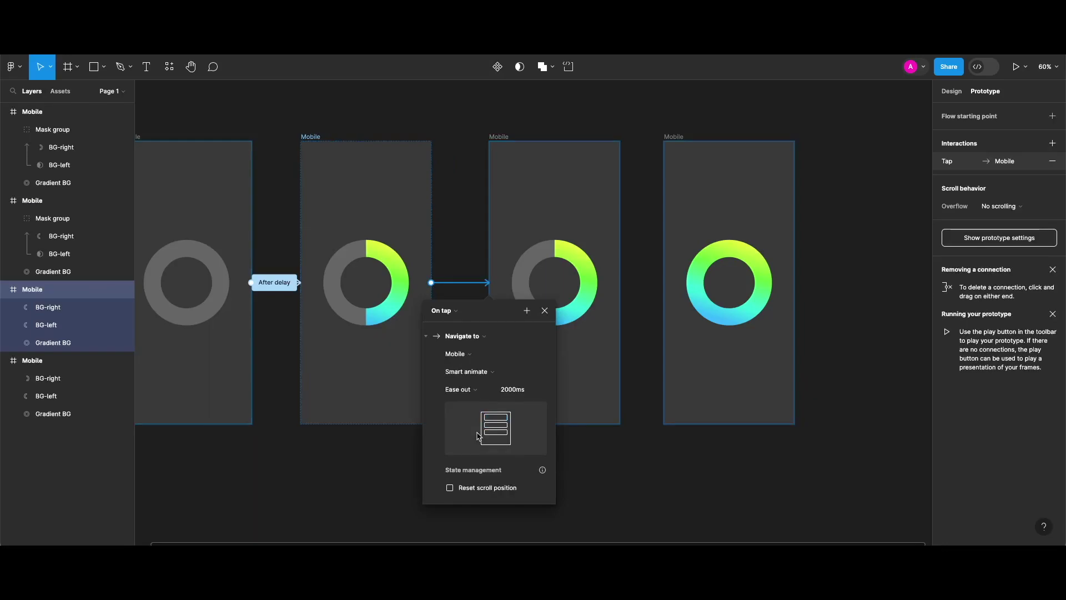
# - Make that link fire After delay 1ms with an Instant transition, then link frame three to four
pyautogui.click(459, 312)
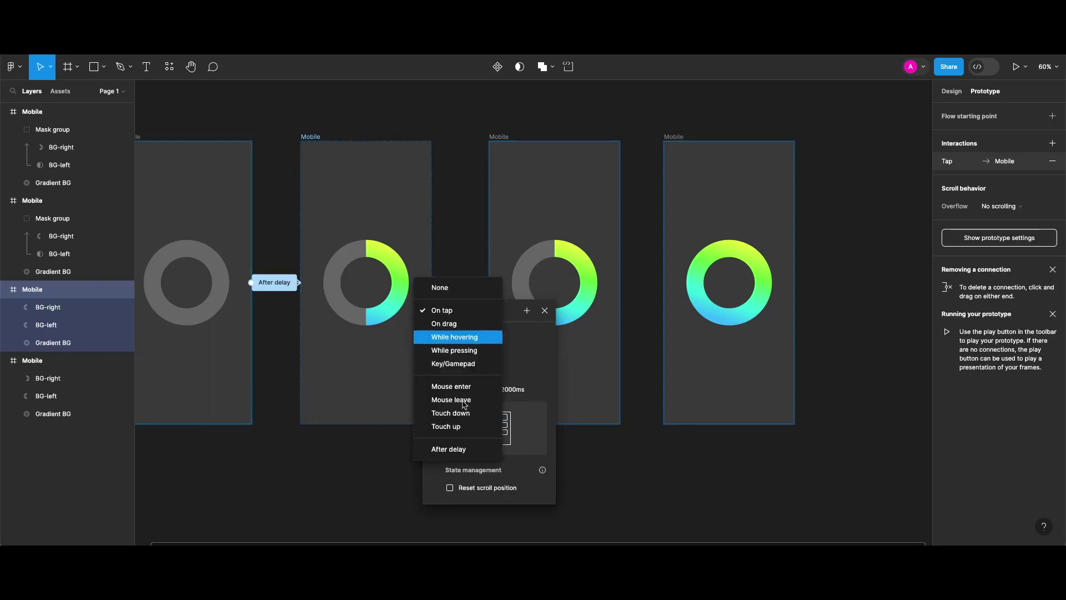
pyautogui.click(452, 446)
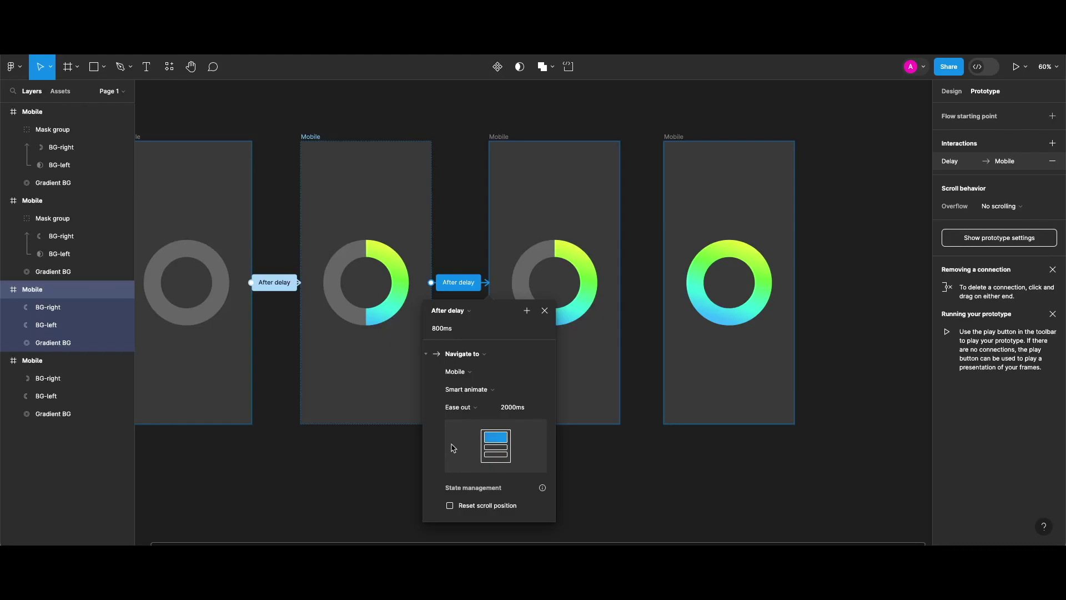
pyautogui.click(462, 329)
pyautogui.write('1')
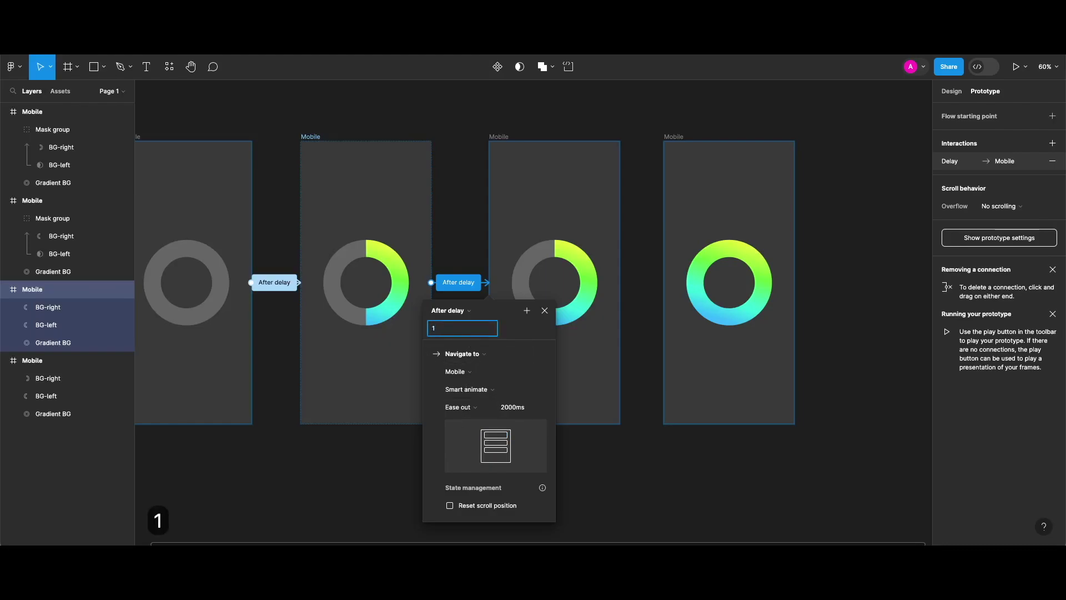
pyautogui.press('Return')
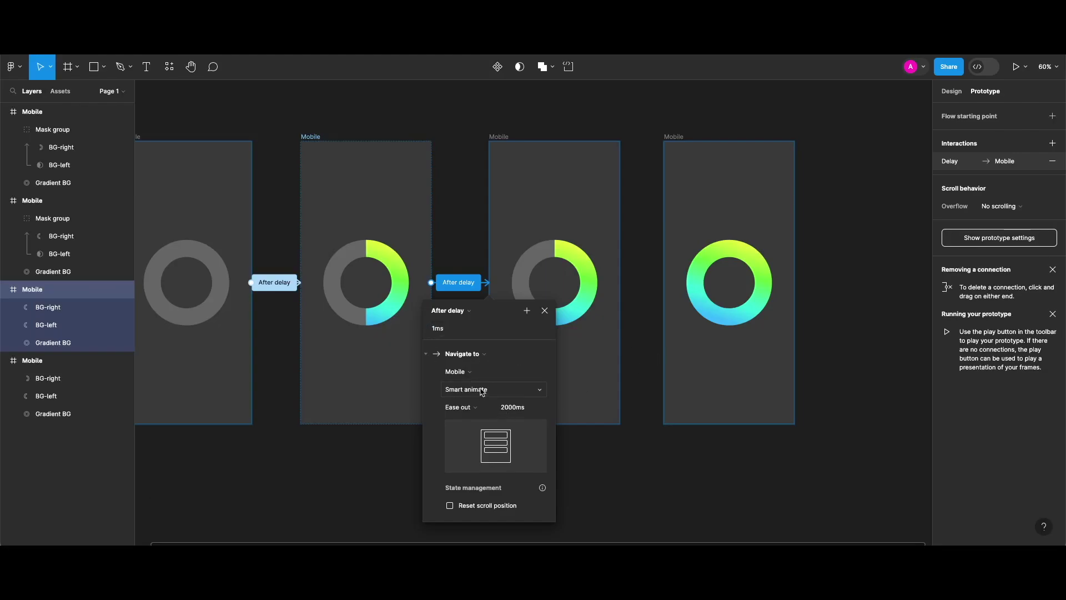
pyautogui.click(481, 391)
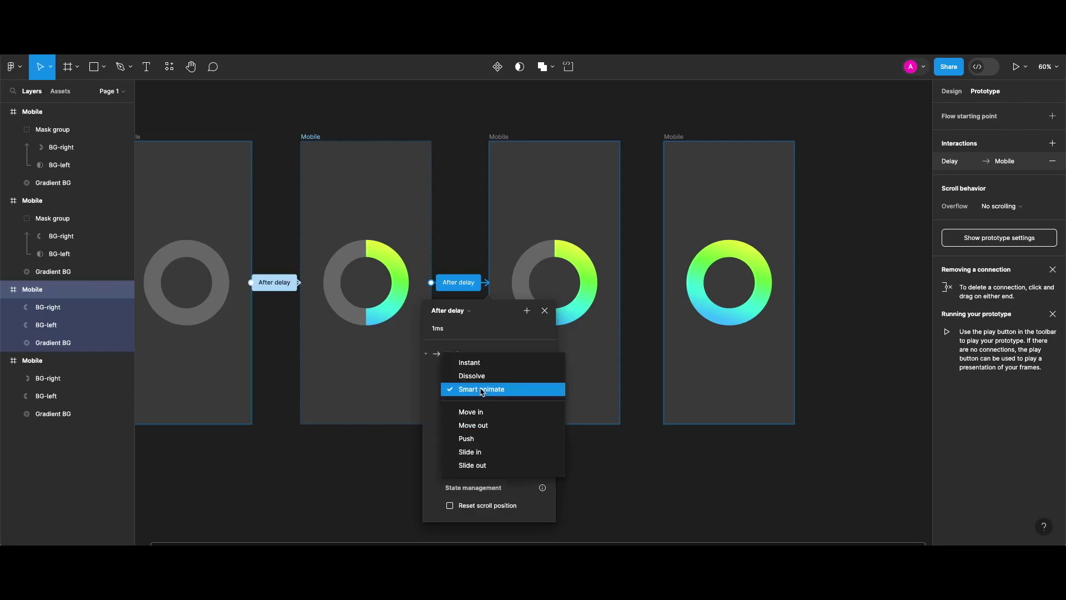
pyautogui.click(479, 363)
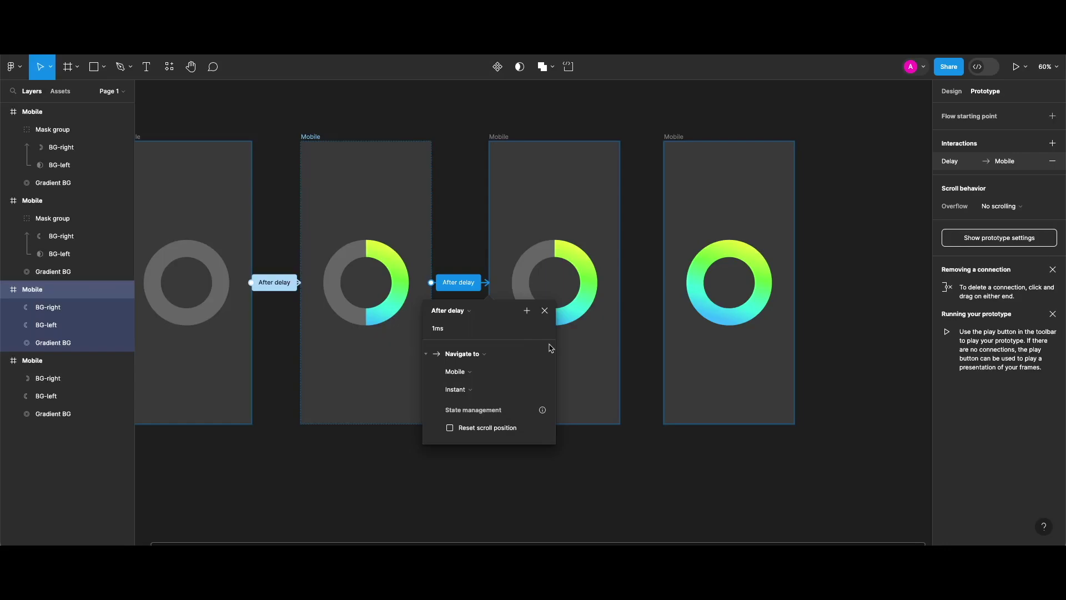
pyautogui.hscroll(-2, 543, 312)
pyautogui.click(556, 310)
pyautogui.moveTo(631, 283); pyautogui.dragTo(615, 398)
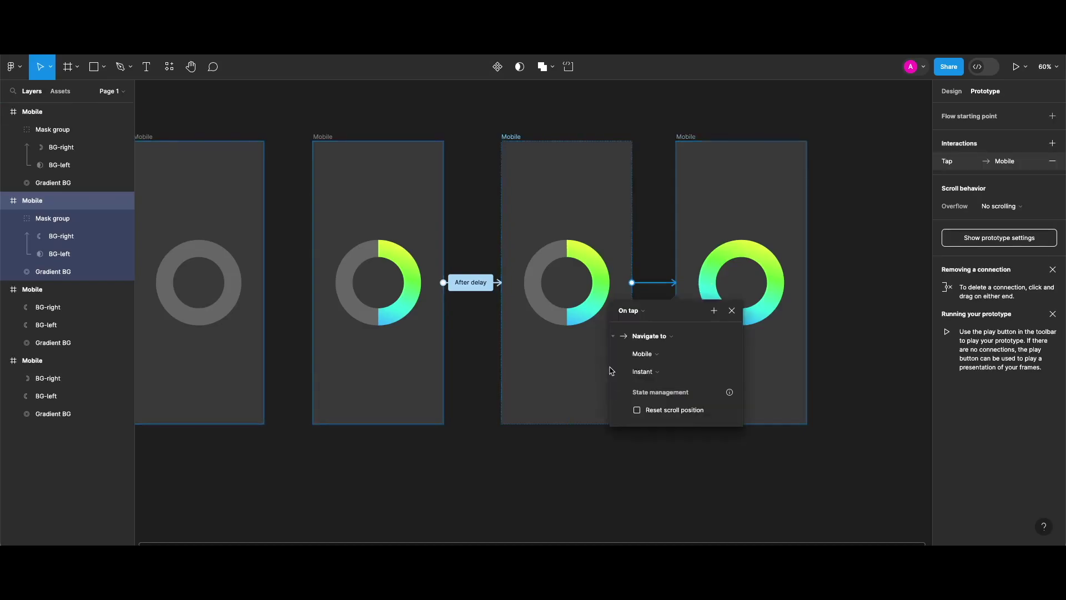
# - Set the third-to-fourth link to After delay 1ms with a Smart animate transition
pyautogui.click(630, 310)
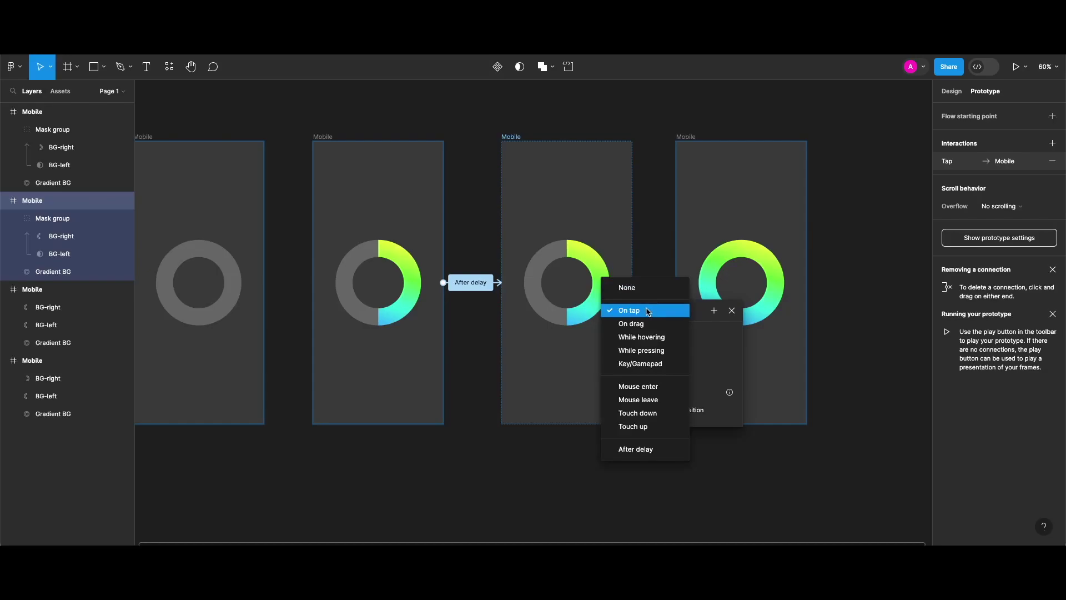
pyautogui.click(636, 449)
pyautogui.click(655, 332)
pyautogui.write('1')
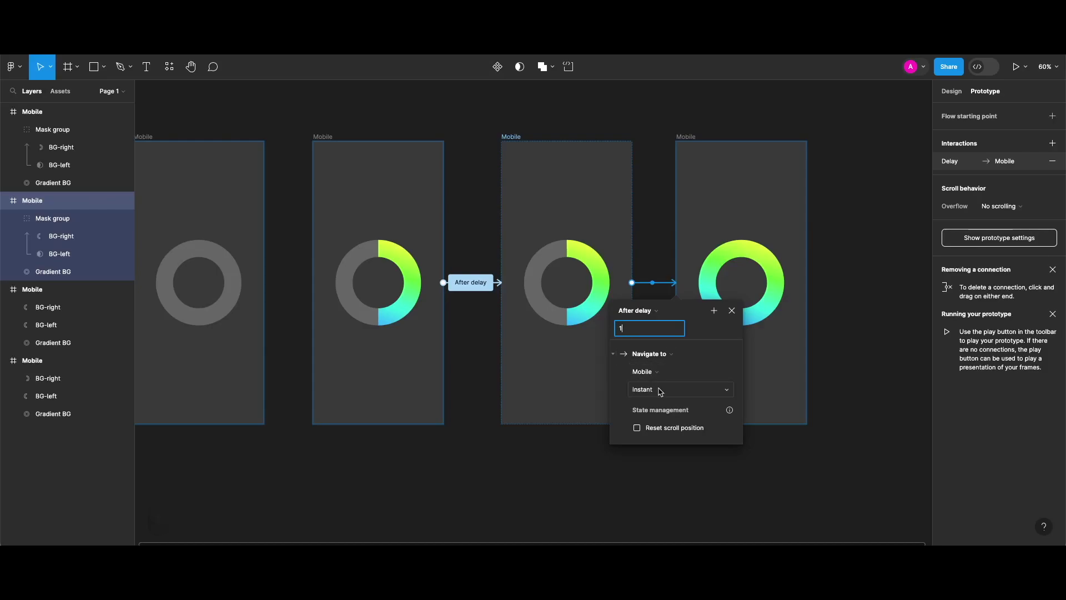
pyautogui.click(658, 390)
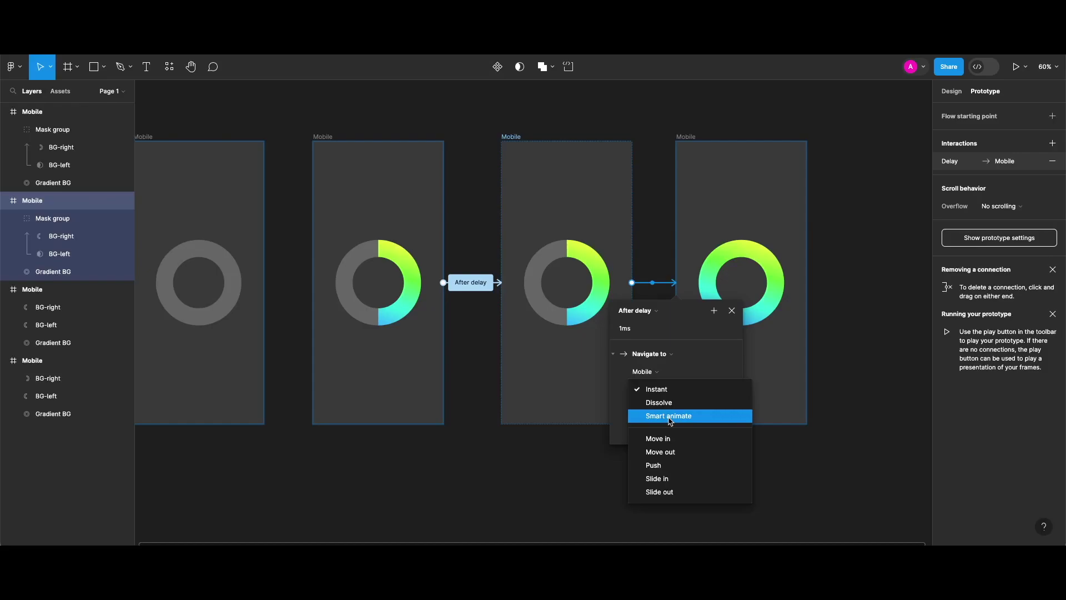
pyautogui.click(669, 417)
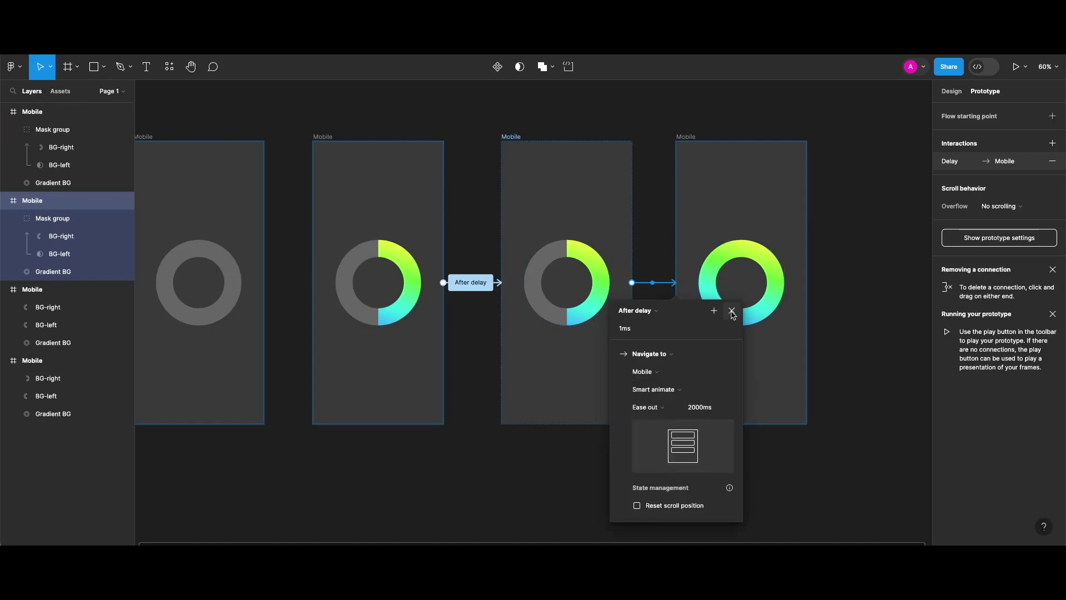
# - Preview the four-frame ring animation
pyautogui.press('Escape')
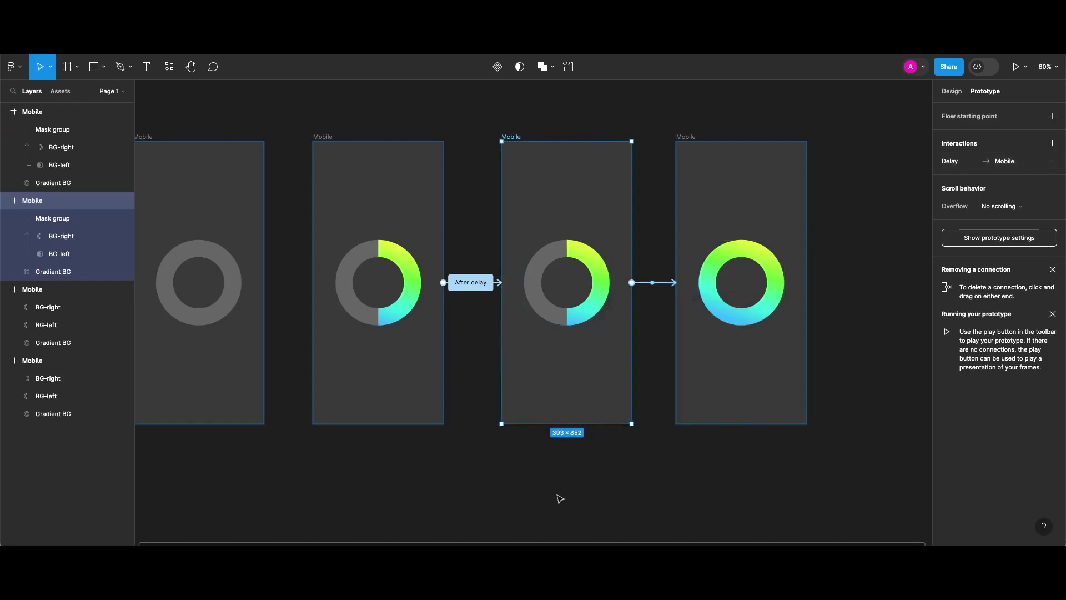
pyautogui.hotkey('shift', 'space')
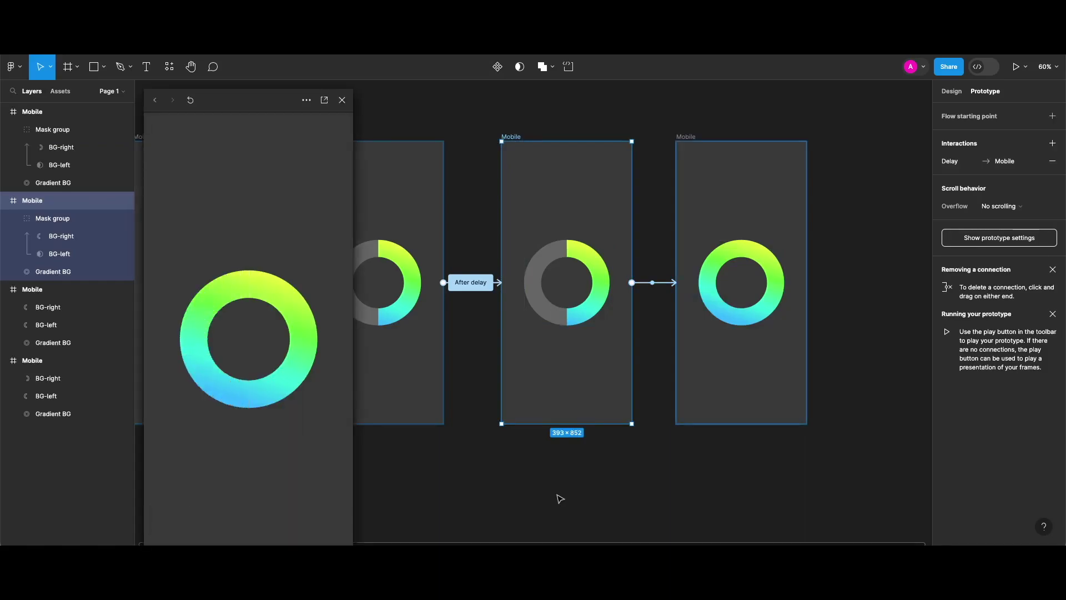
pyautogui.hotkey('shift', 'space')
pyautogui.hotkey('shift', 'space')
# - Rotate both BG-right and BG-left in the fourth frame's mask group to 90°
pyautogui.click(342, 100)
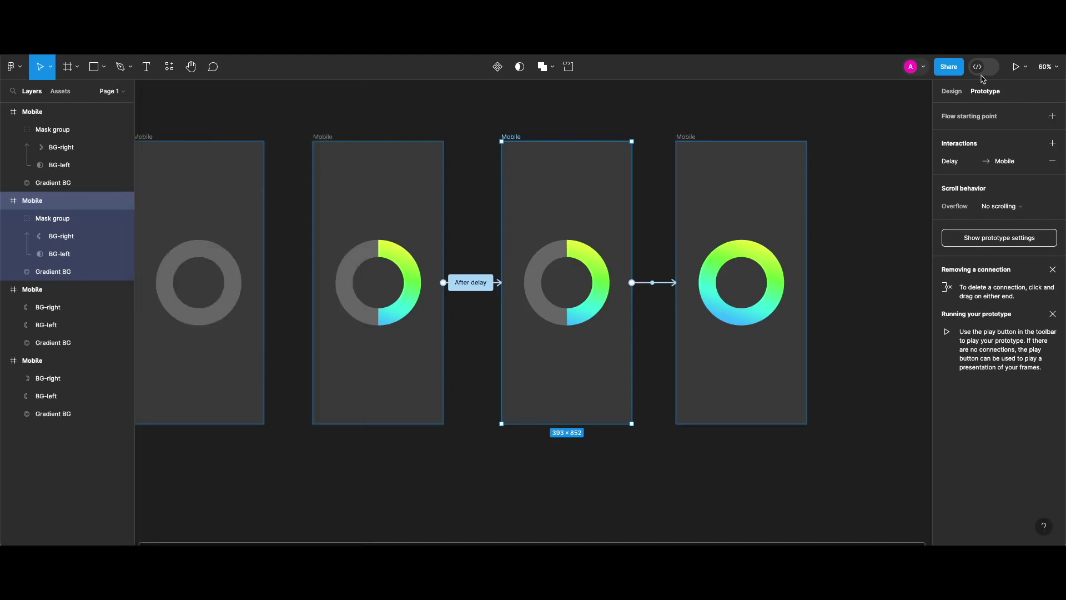
pyautogui.click(951, 92)
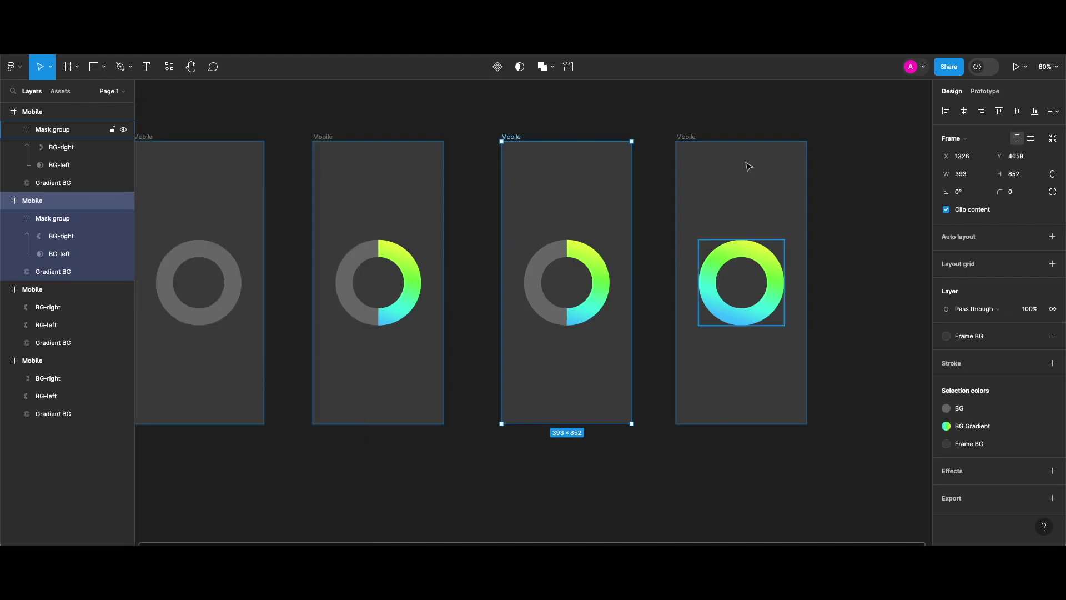
pyautogui.click(755, 240)
pyautogui.doubleClick(746, 328)
pyautogui.moveTo(818, 294); pyautogui.dragTo(699, 228)
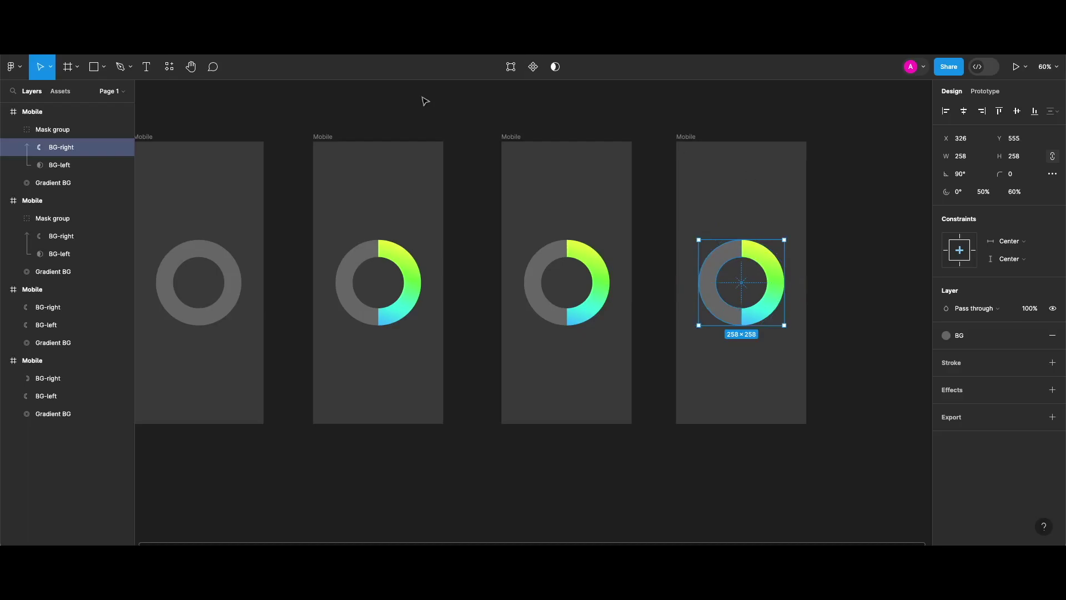
pyautogui.click(76, 167)
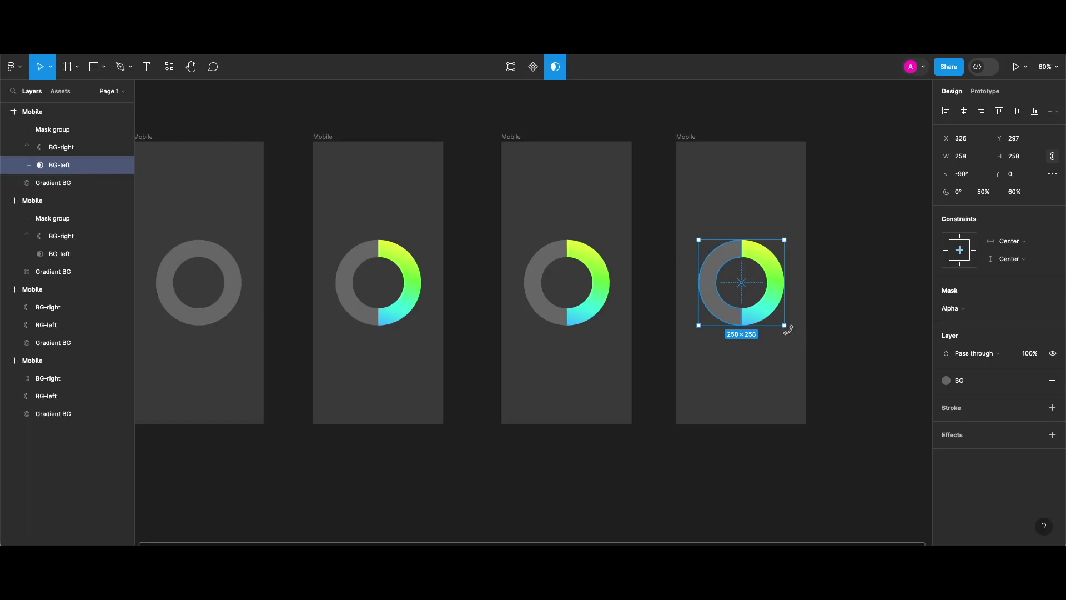
pyautogui.moveTo(782, 332); pyautogui.dragTo(684, 230)
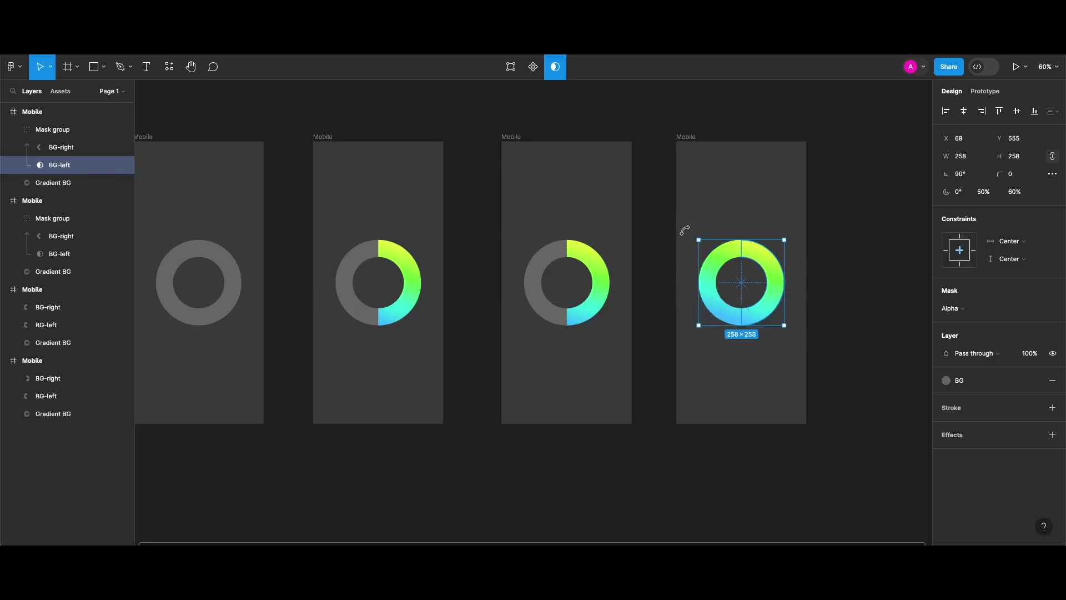
pyautogui.click(593, 387)
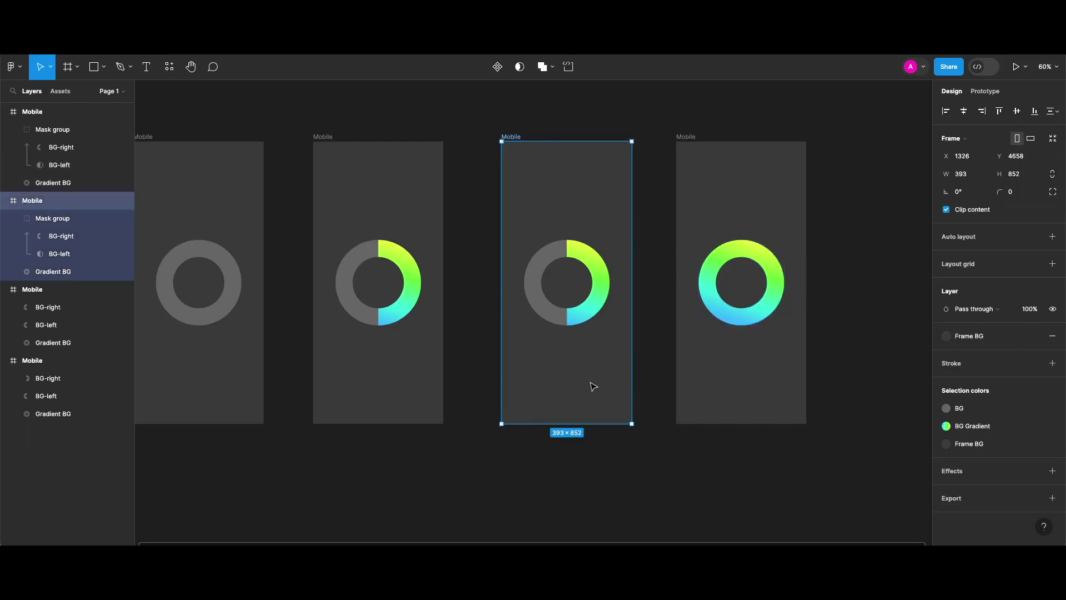
# - Play the prototype preview of the preloader
pyautogui.hotkey('shift', 'space')
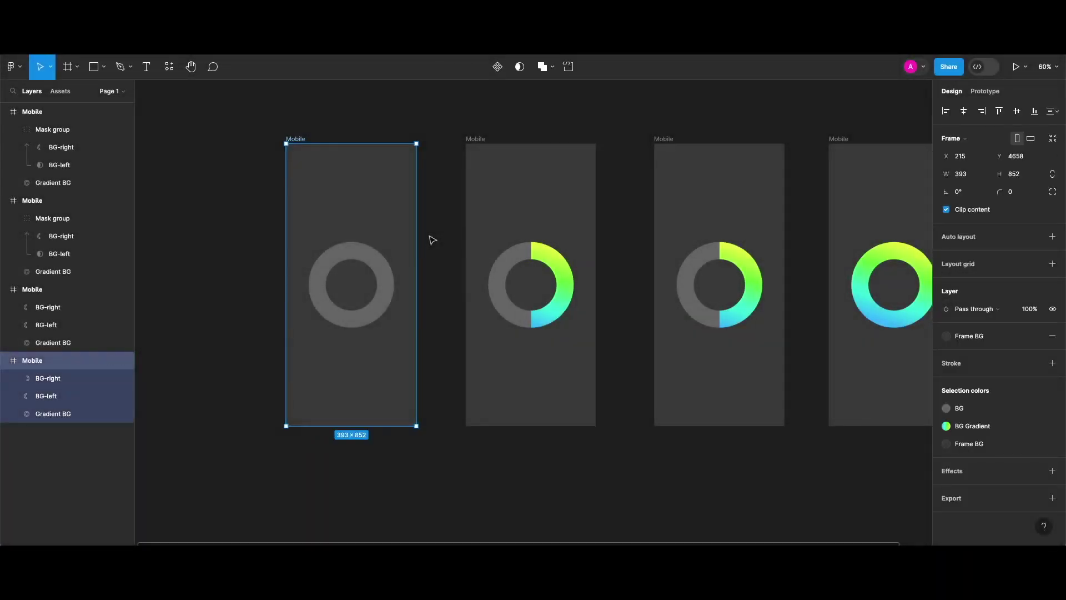
pyautogui.hotkey('shift', 'space')
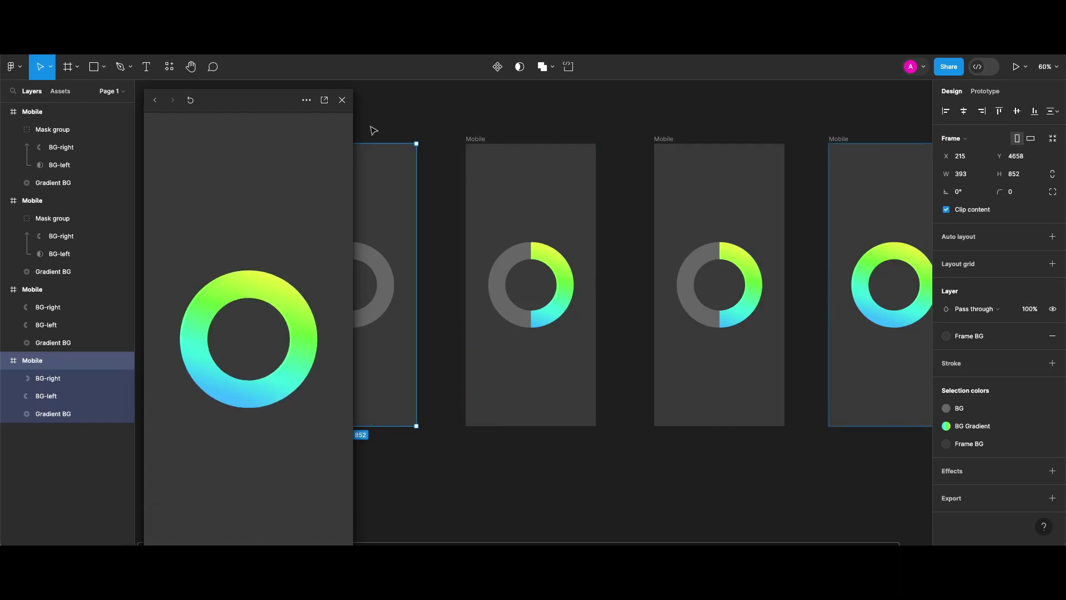
pyautogui.click(342, 100)
# - Change the first after-delay link's easing from Ease out to Linear and replay the preview
pyautogui.click(381, 286)
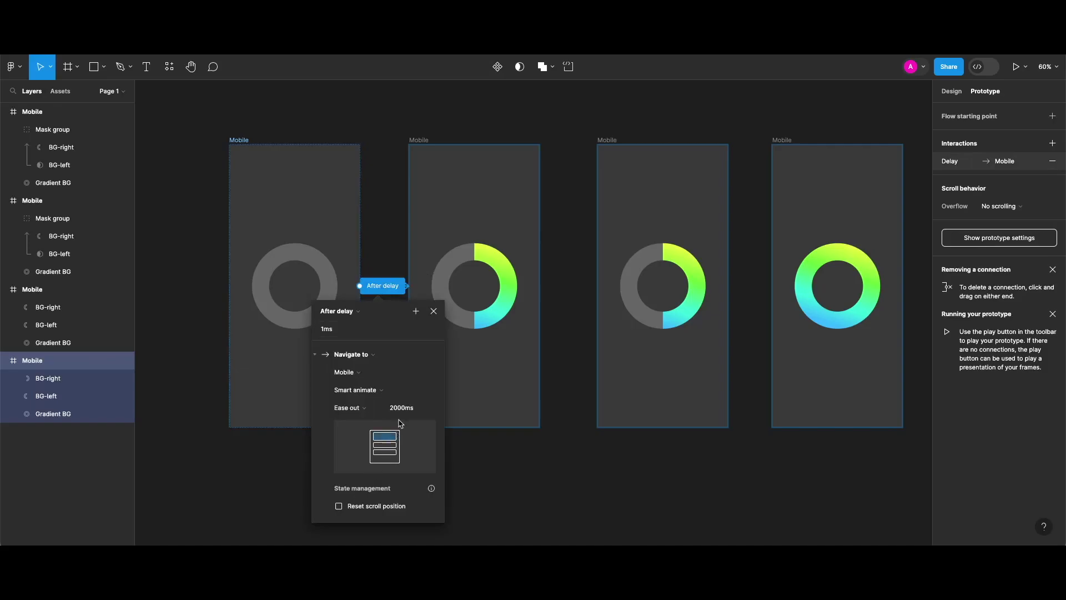
pyautogui.click(365, 411)
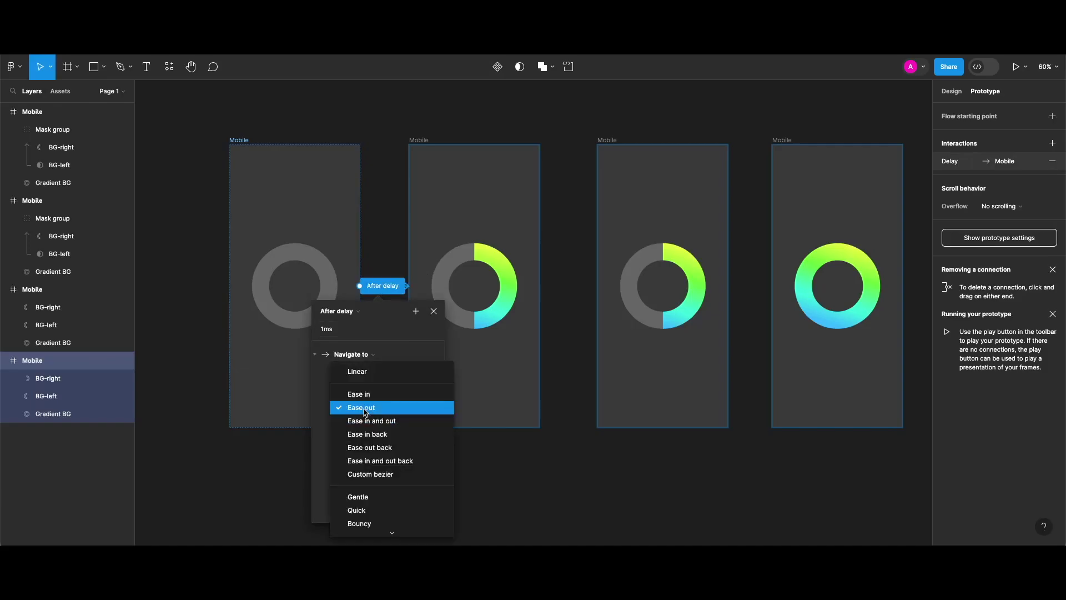
pyautogui.click(365, 373)
pyautogui.click(434, 311)
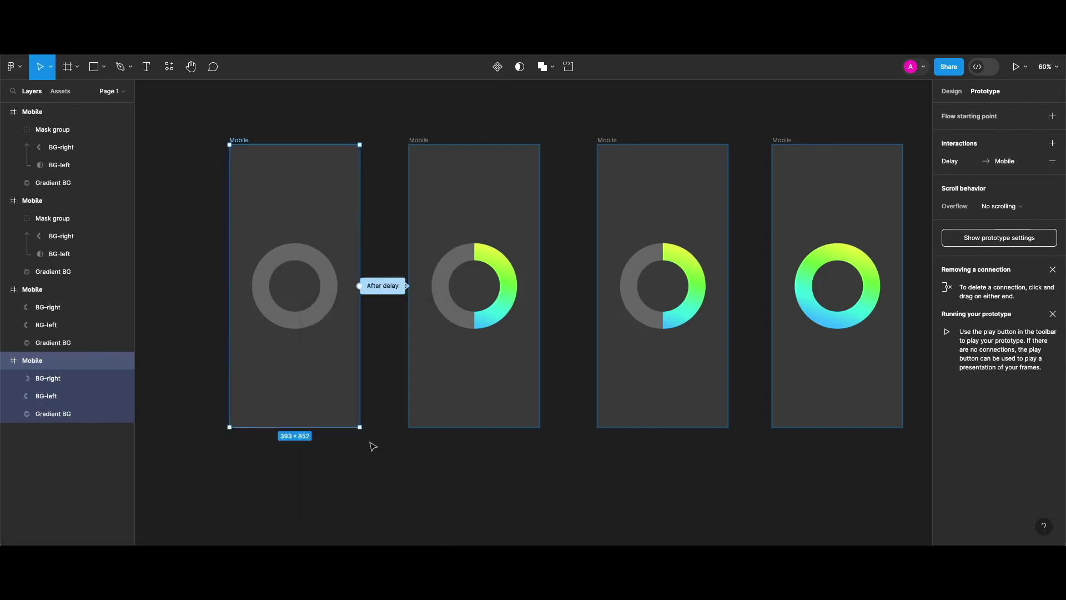
pyautogui.hotkey('shift', 'space')
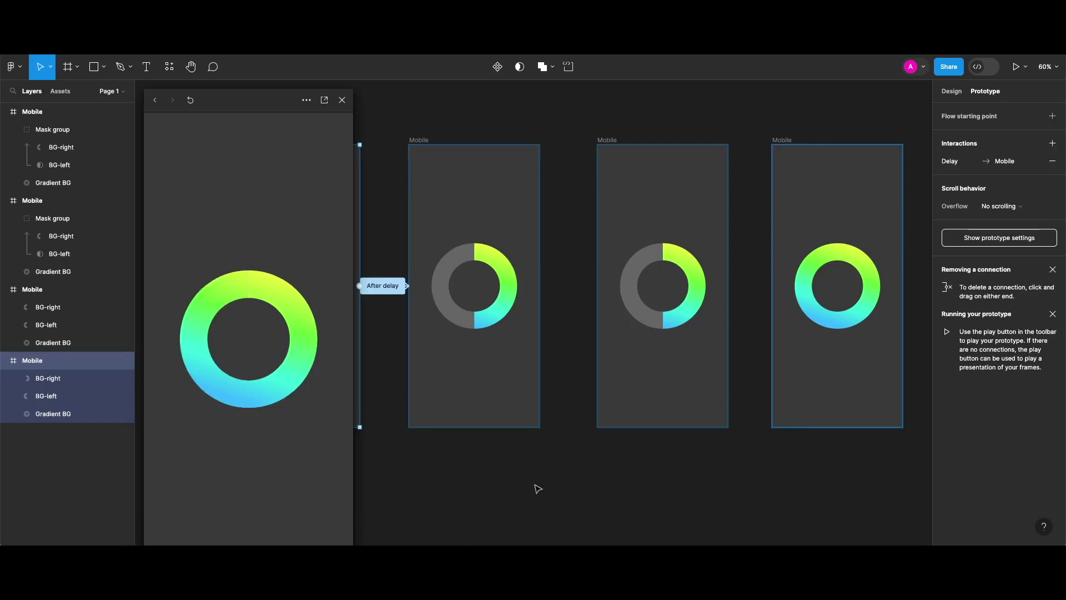
pyautogui.press('r')
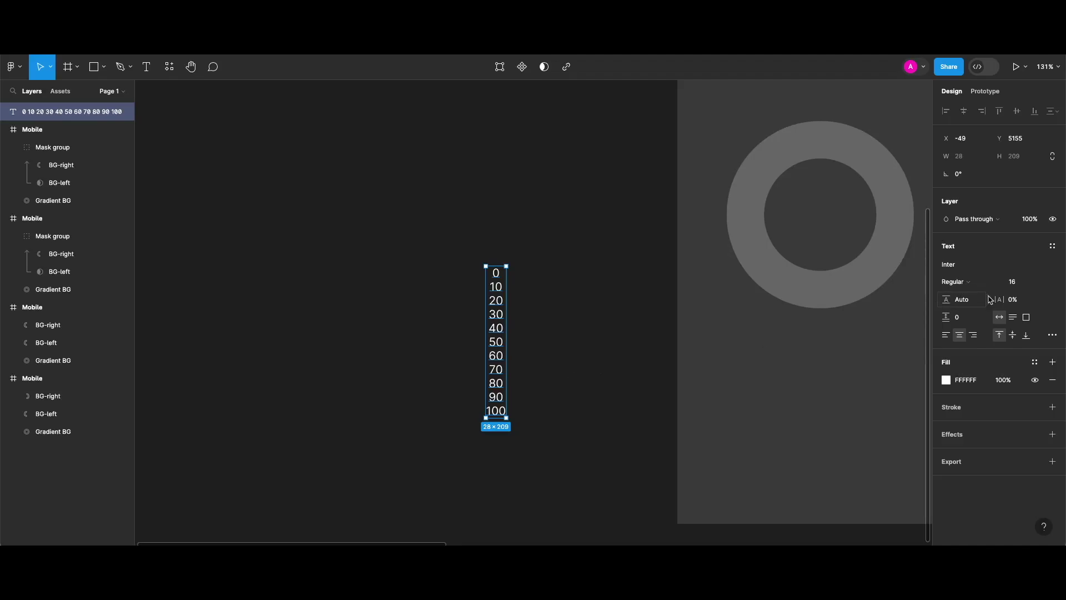
# - Set the number column to font size 38 in Extra Bold
pyautogui.click(1015, 283)
pyautogui.click(1016, 285)
pyautogui.hotkey('shift', 'Left')
pyautogui.hotkey('shift', 'Left')
pyautogui.write('38')
pyautogui.press('Return')
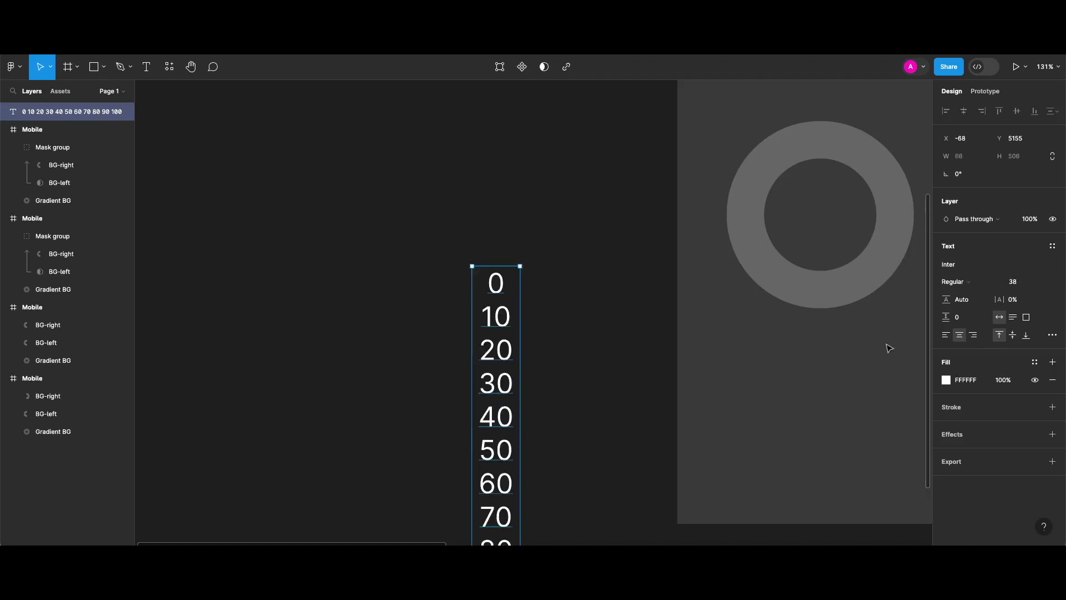
pyautogui.click(984, 286)
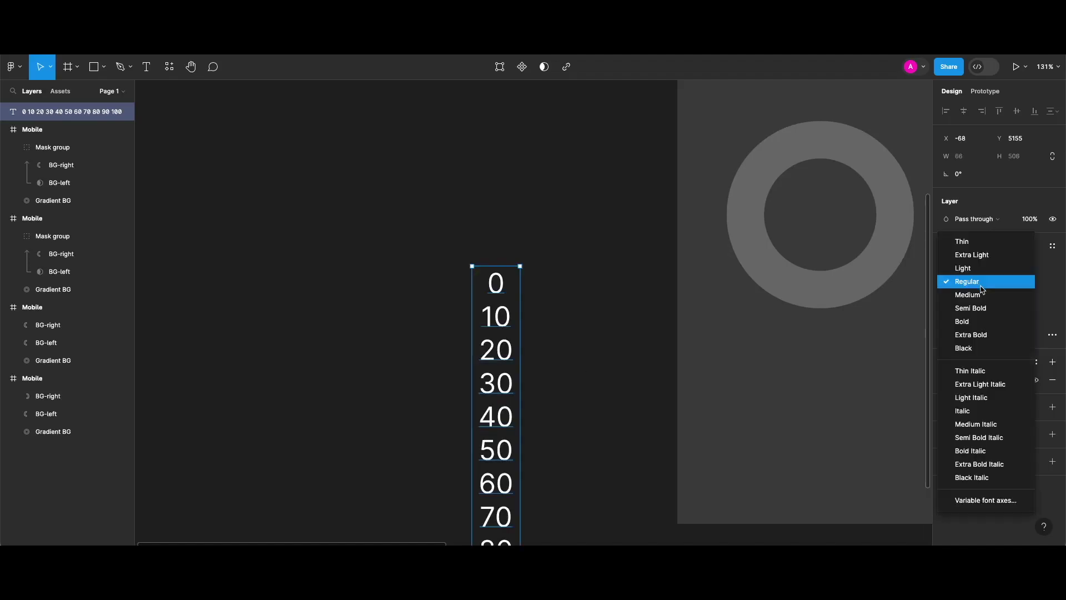
pyautogui.click(985, 336)
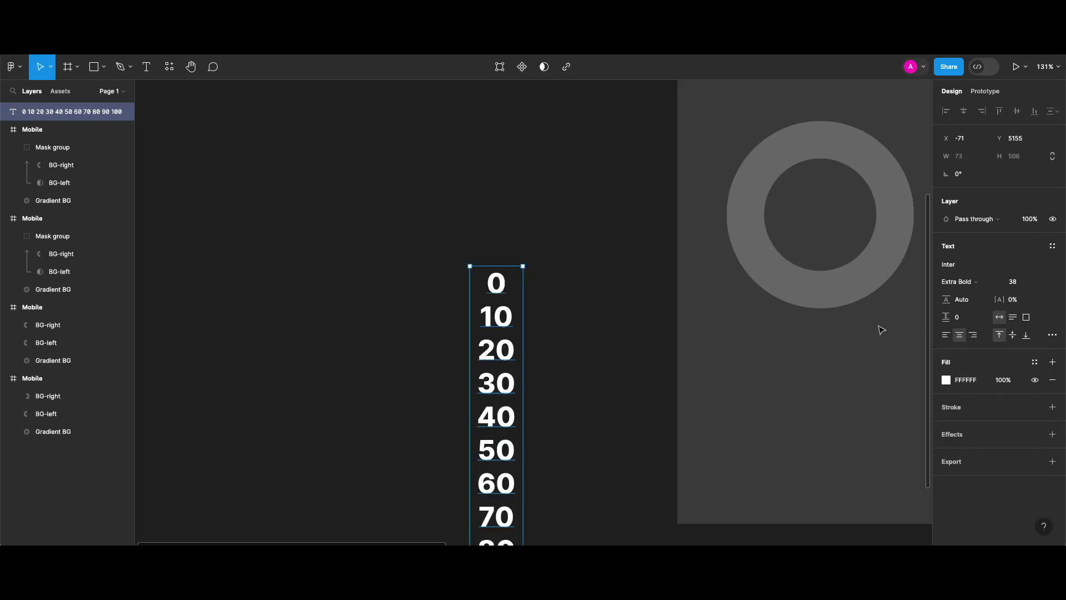
# - Set the numbers' line height to 150%
pyautogui.click(961, 299)
pyautogui.write('150%')
pyautogui.press('Return')
pyautogui.press('Escape')
# - Draw a rectangle beside the number column
pyautogui.scroll(-5, 507, 220)
pyautogui.press('r')
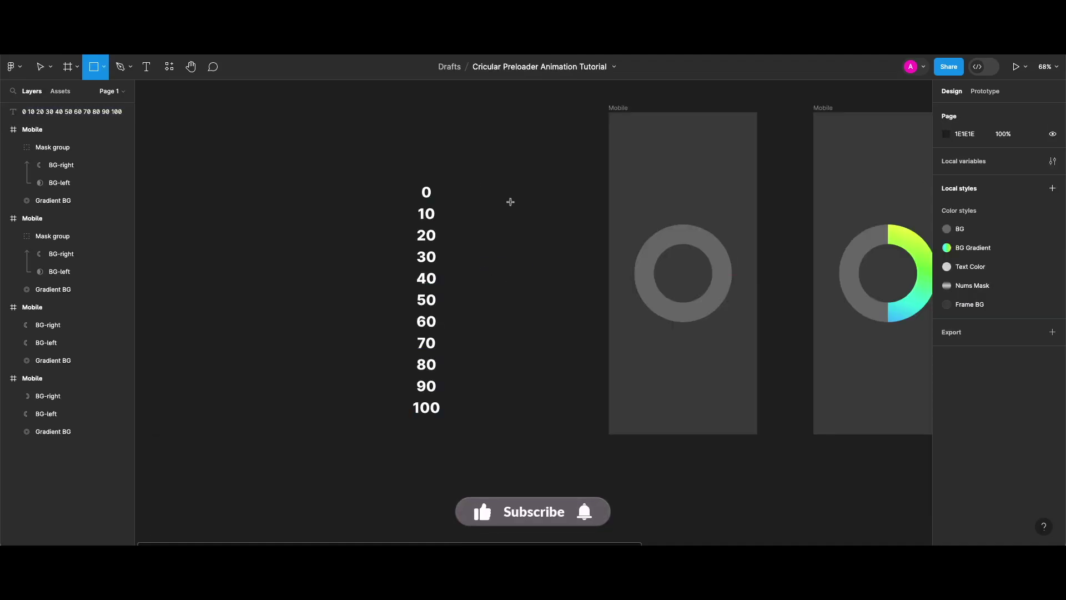
pyautogui.moveTo(471, 187); pyautogui.dragTo(507, 210)
# - Size the rectangle to 75×85 and fill it with the Nums Mask colour style
pyautogui.click(972, 163)
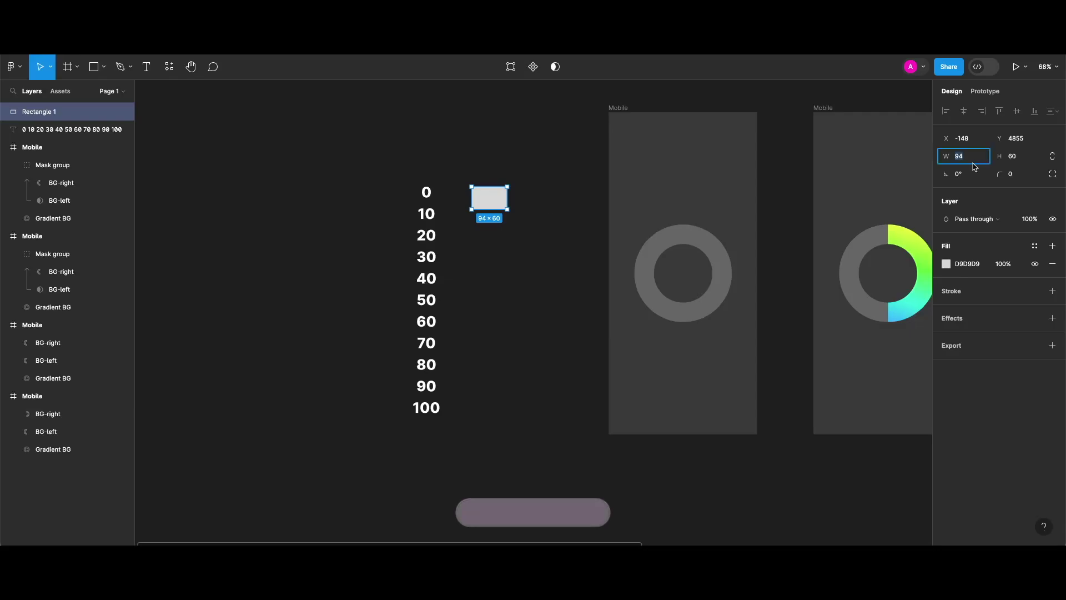
pyautogui.write('7')
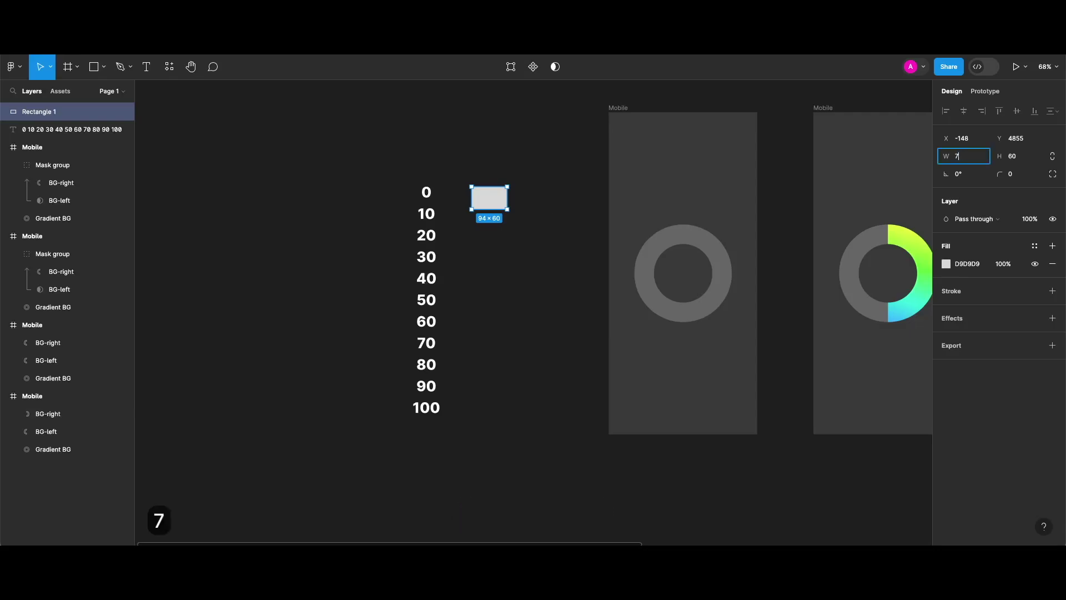
pyautogui.write('5')
pyautogui.press('Return')
pyautogui.click(1014, 158)
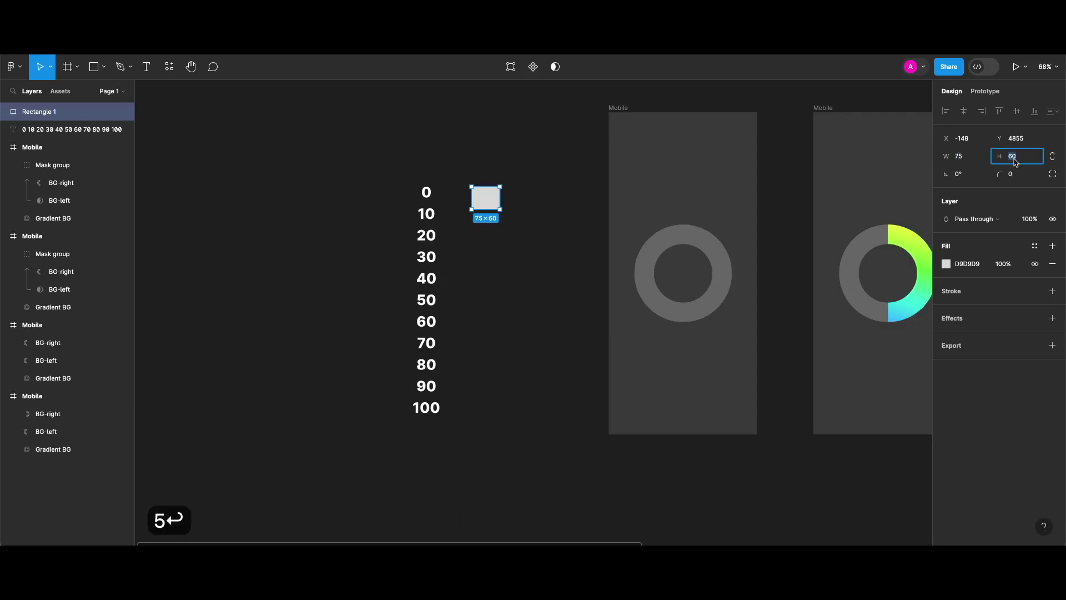
pyautogui.write('85')
pyautogui.click(1033, 247)
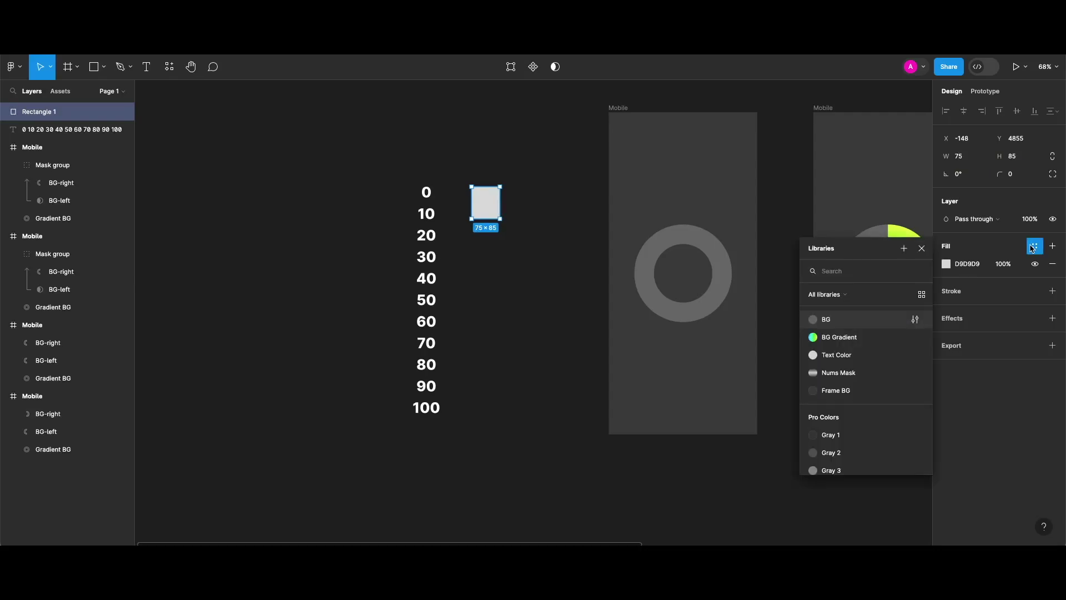
pyautogui.click(853, 374)
# - Move the rectangle over the 0 and select it together with the numbers
pyautogui.click(440, 191)
pyautogui.moveTo(491, 211); pyautogui.dragTo(428, 197)
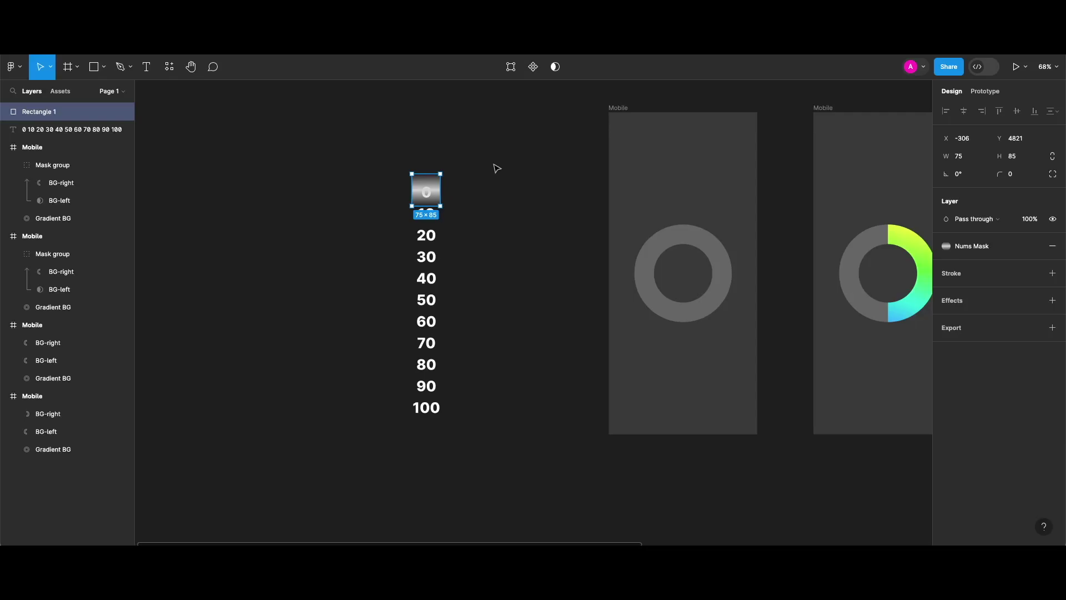
pyautogui.scroll(10, 427, 200)
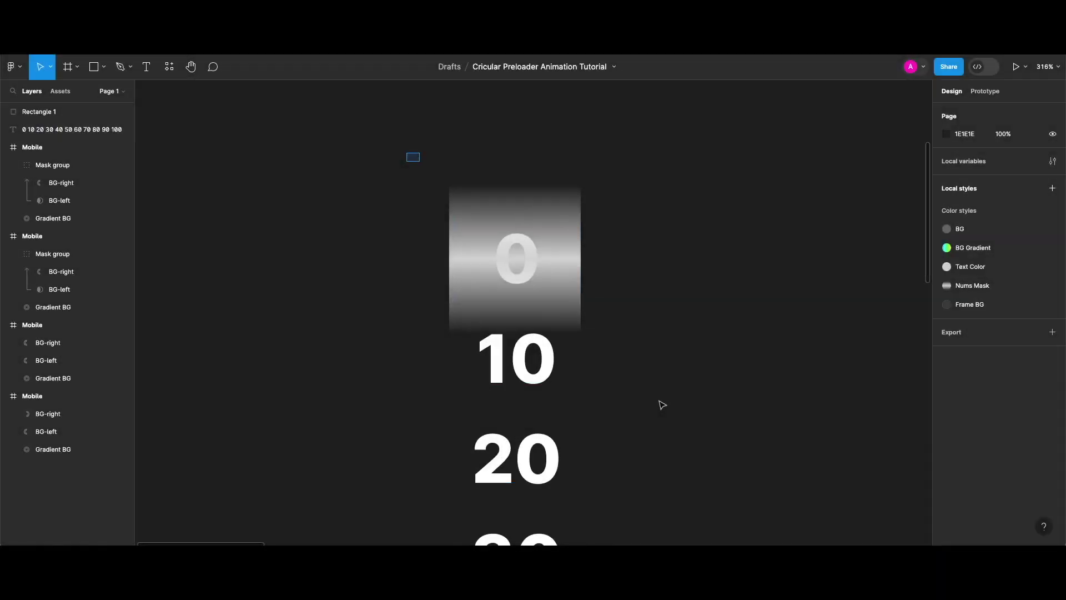
pyautogui.moveTo(407, 152); pyautogui.dragTo(661, 404)
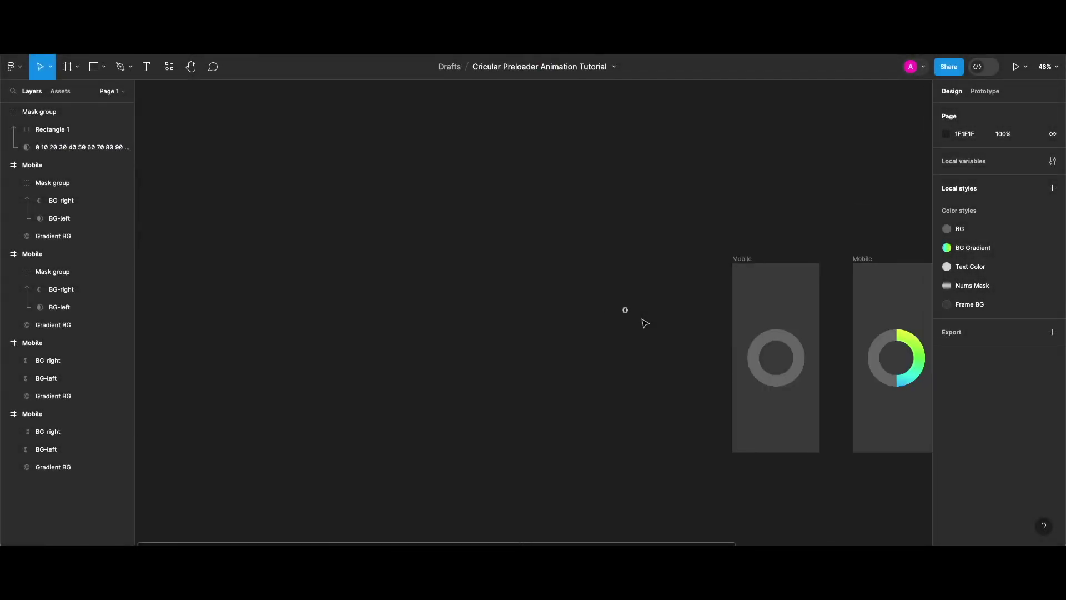
# - Move the masked numbers into the first ring's centre and rename the group Nums Mask group
pyautogui.hscroll(5, 644, 322)
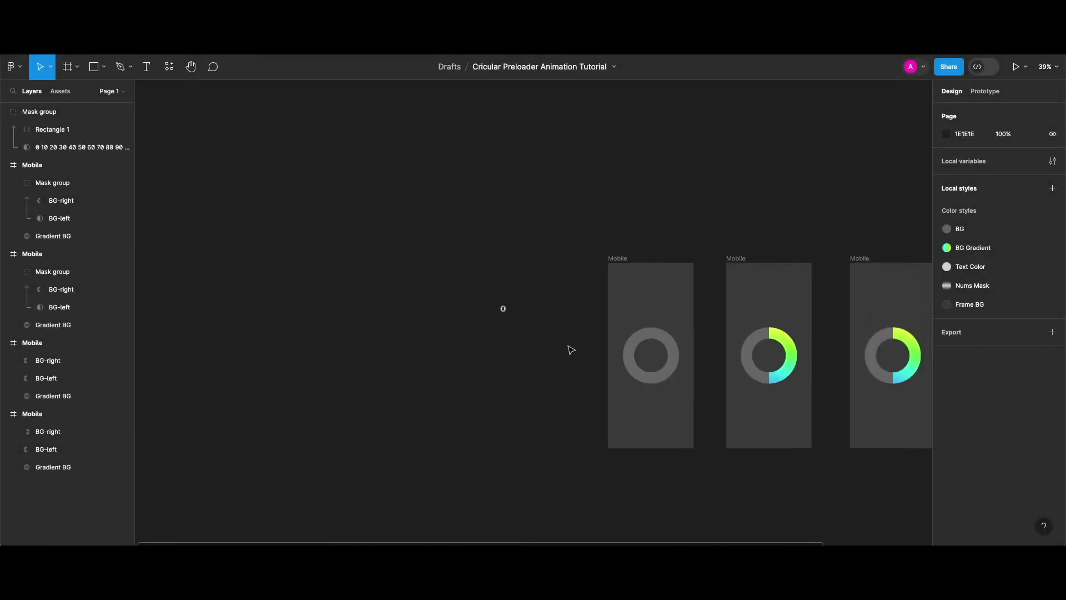
pyautogui.moveTo(503, 309); pyautogui.dragTo(666, 360)
pyautogui.scroll(3, 668, 361)
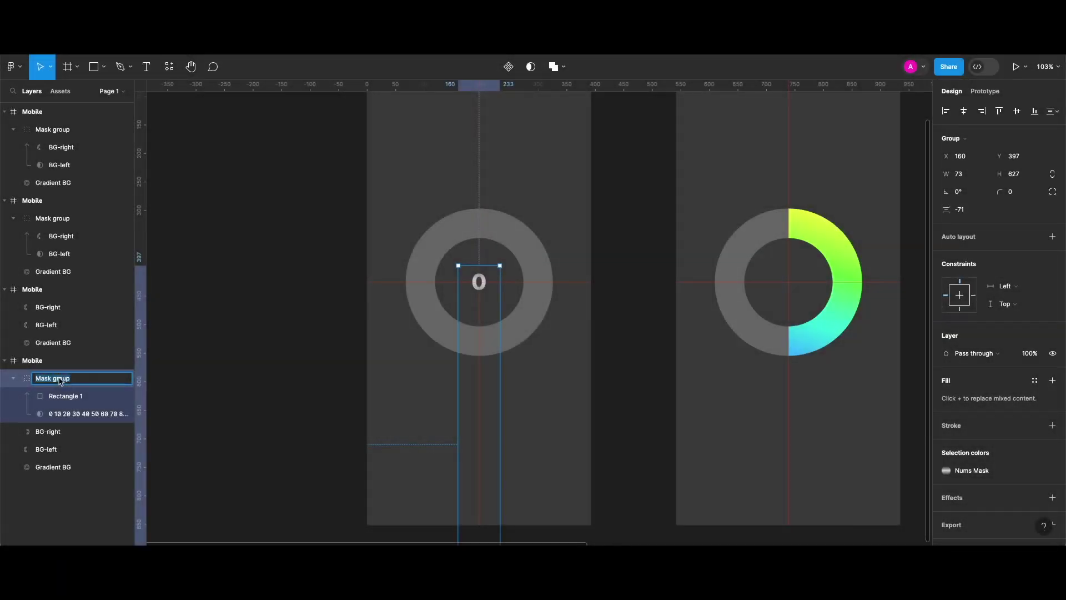
pyautogui.doubleClick(53, 378)
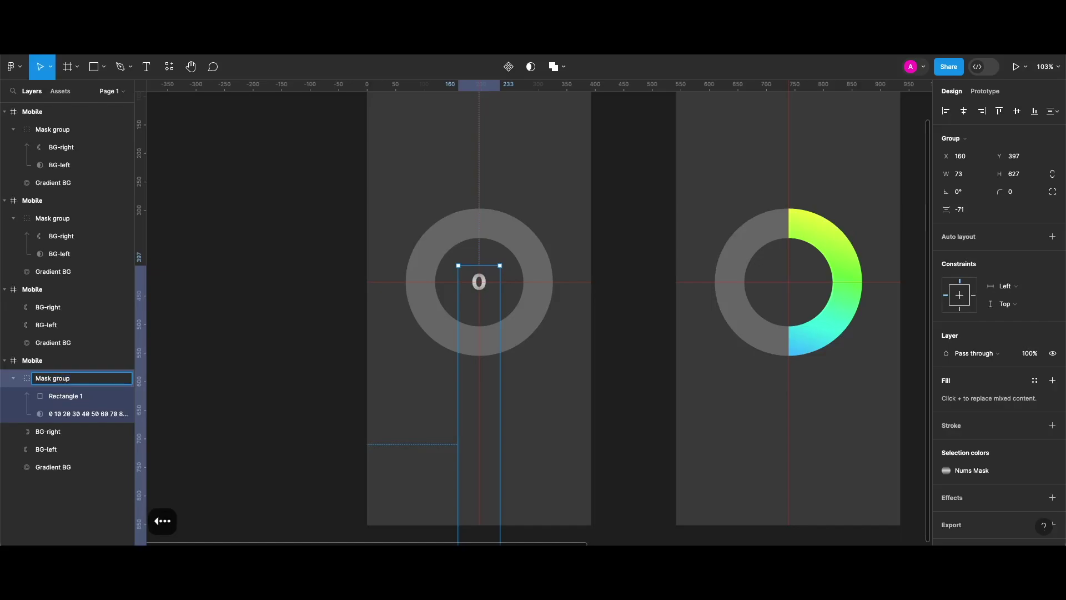
pyautogui.write('Nums')
pyautogui.press('Return')
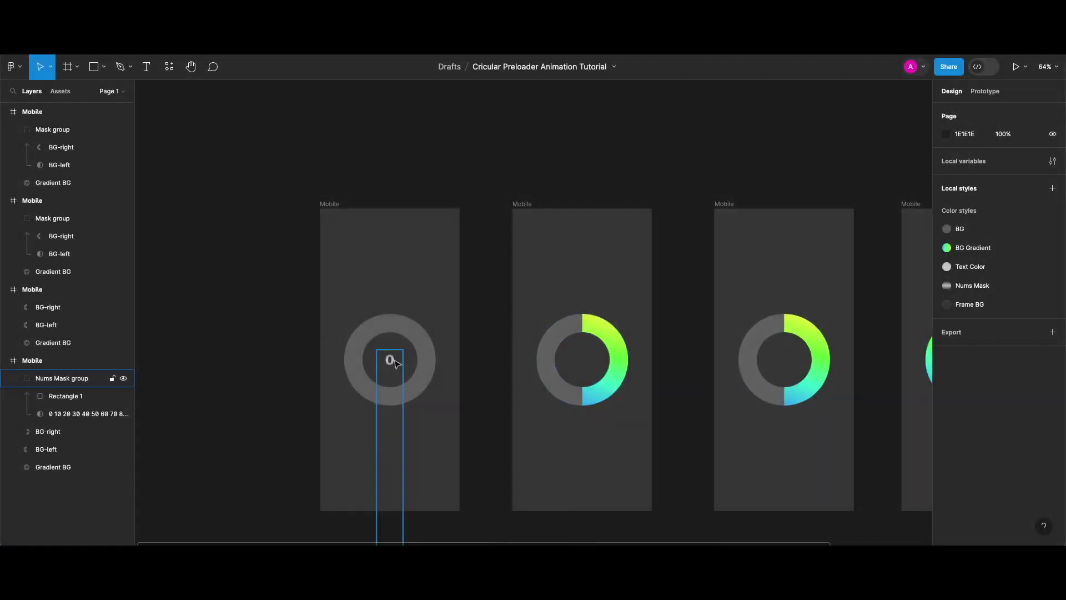
# - Copy the Nums Mask group and paste it into the second Mobile frame
pyautogui.click(396, 364)
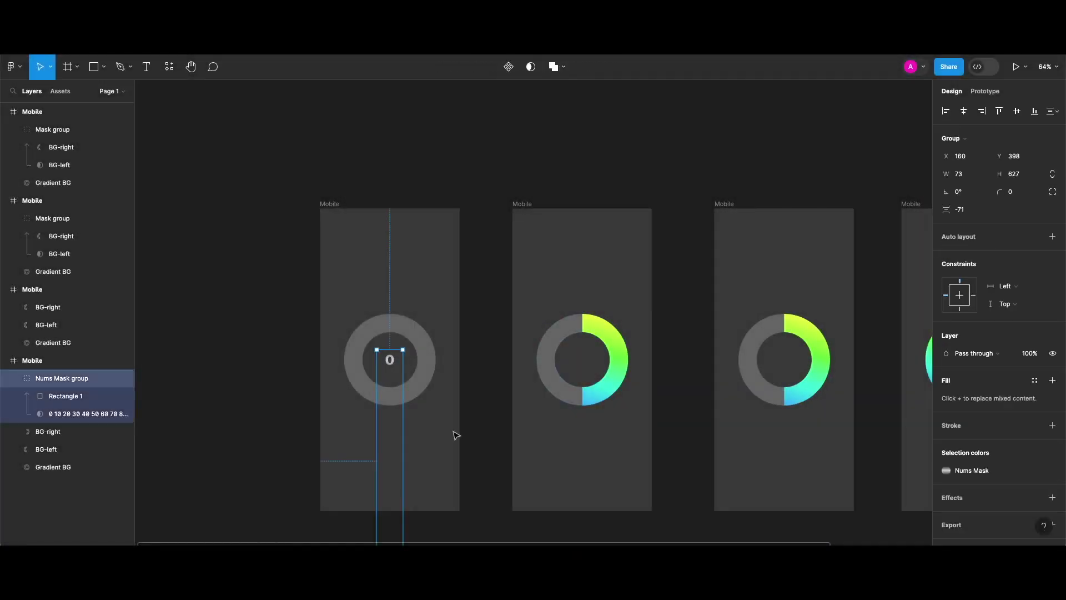
pyautogui.press('super+c')
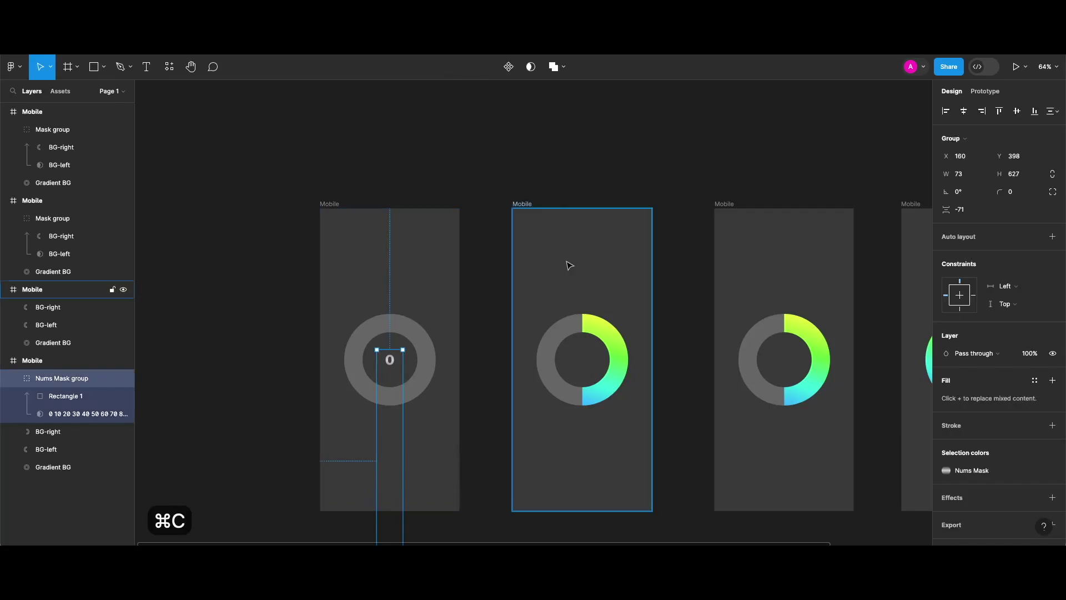
pyautogui.click(569, 265)
pyautogui.press('super+v')
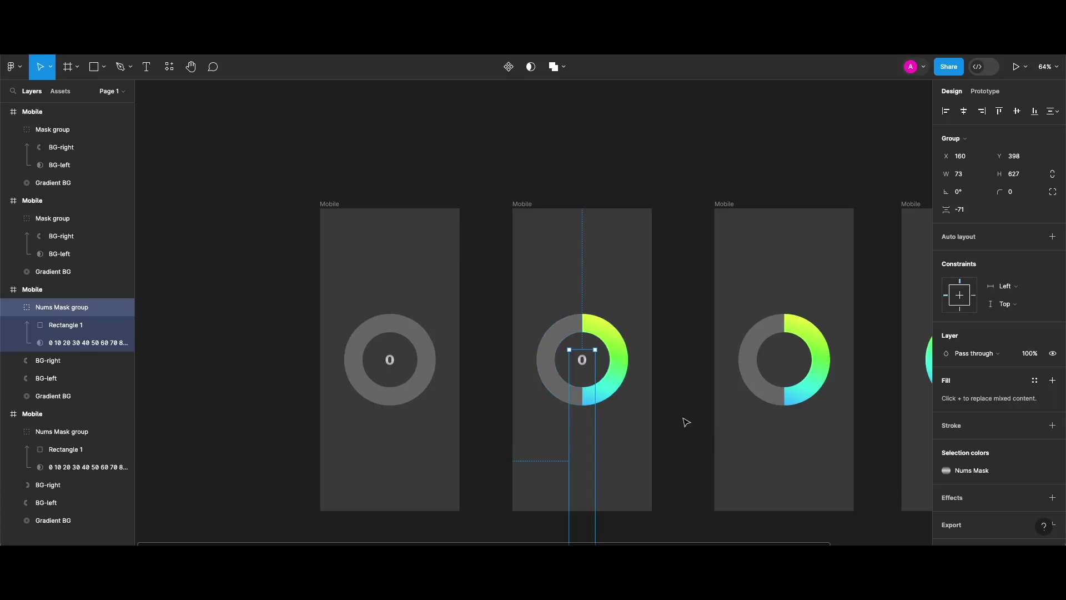
pyautogui.doubleClick(582, 400)
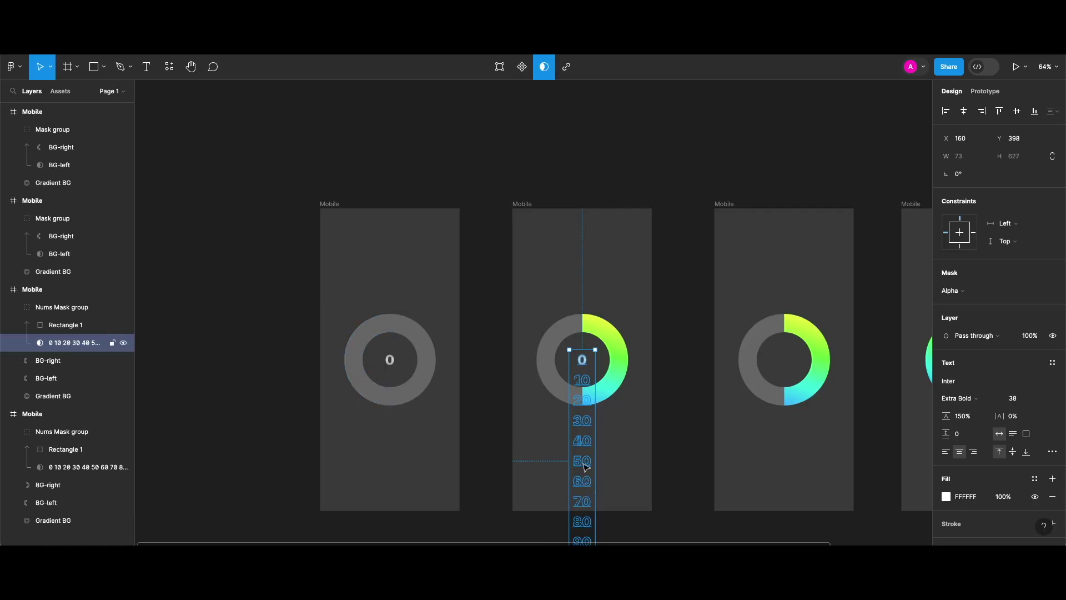
# - Shift the second ring's numbers up to show 50 and paste that mask into the third frame
pyautogui.moveTo(584, 466); pyautogui.dragTo(582, 389)
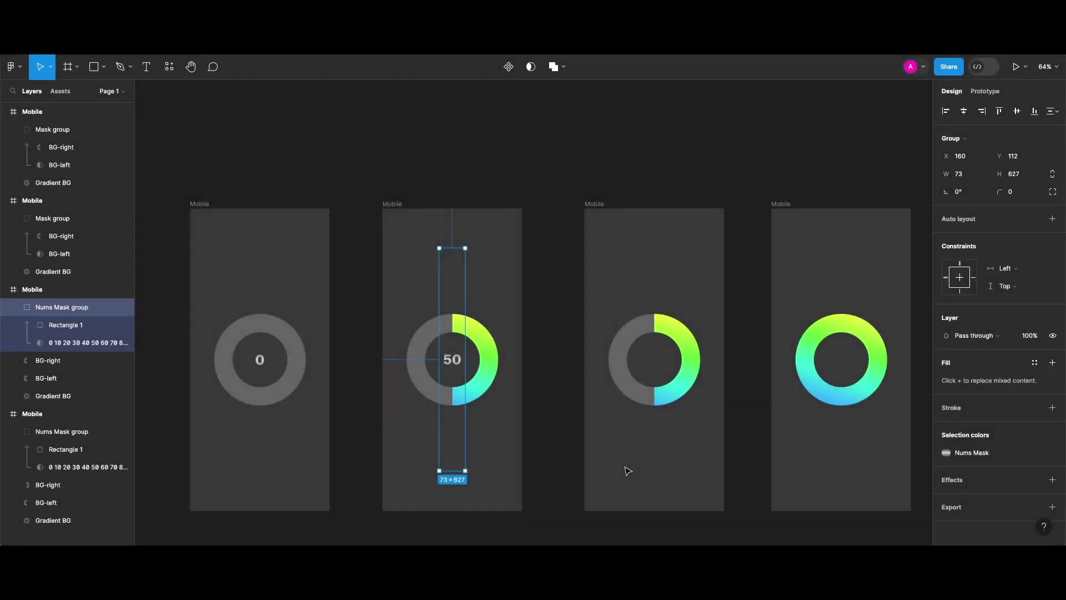
pyautogui.hscroll(3, 627, 470)
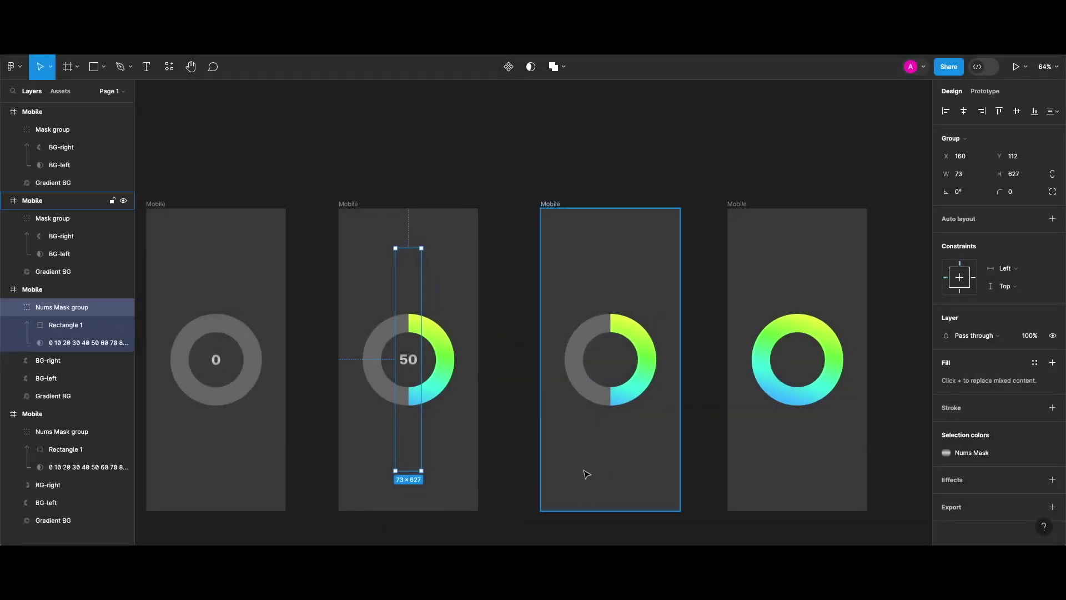
pyautogui.click(587, 473)
pyautogui.press('super+v')
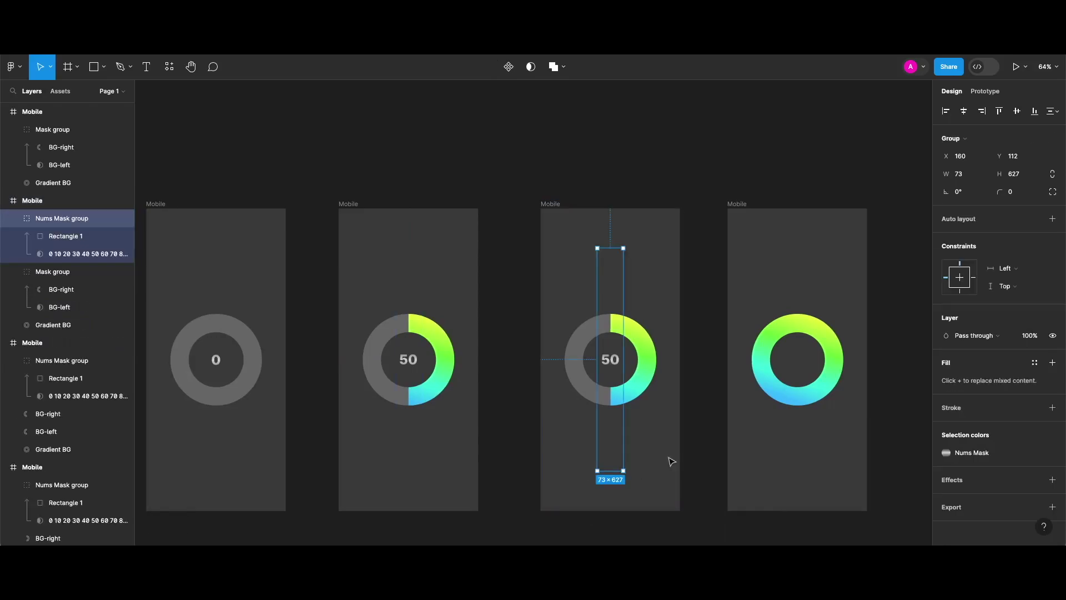
# - Paste the number mask into the fourth frame and shift its numbers up to show 100
pyautogui.hscroll(5, 672, 462)
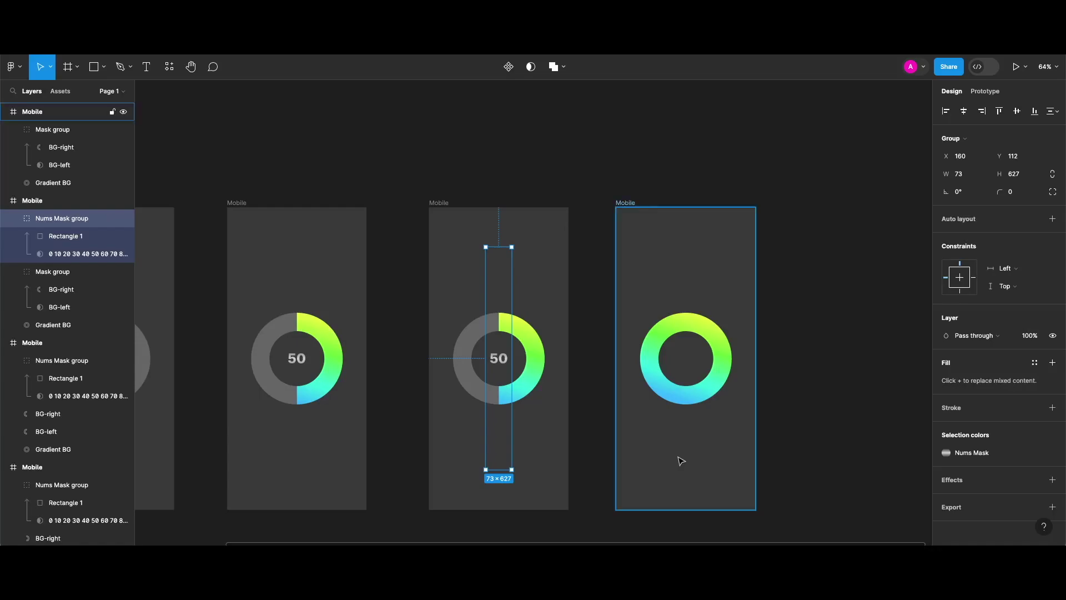
pyautogui.click(681, 461)
pyautogui.press('super+v')
pyautogui.scroll(-1, 702, 369)
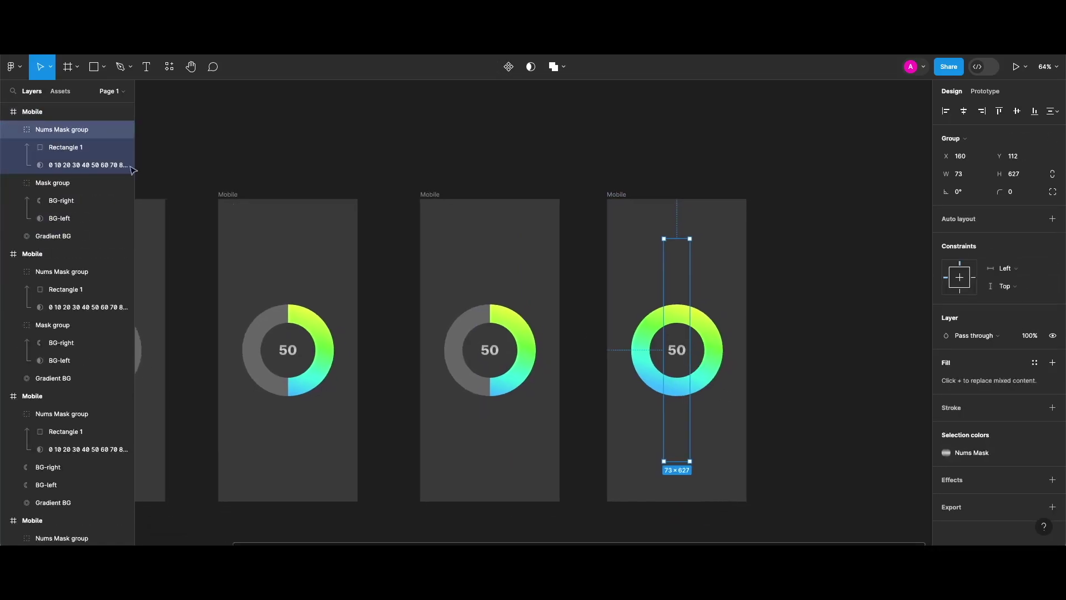
pyautogui.press('Return')
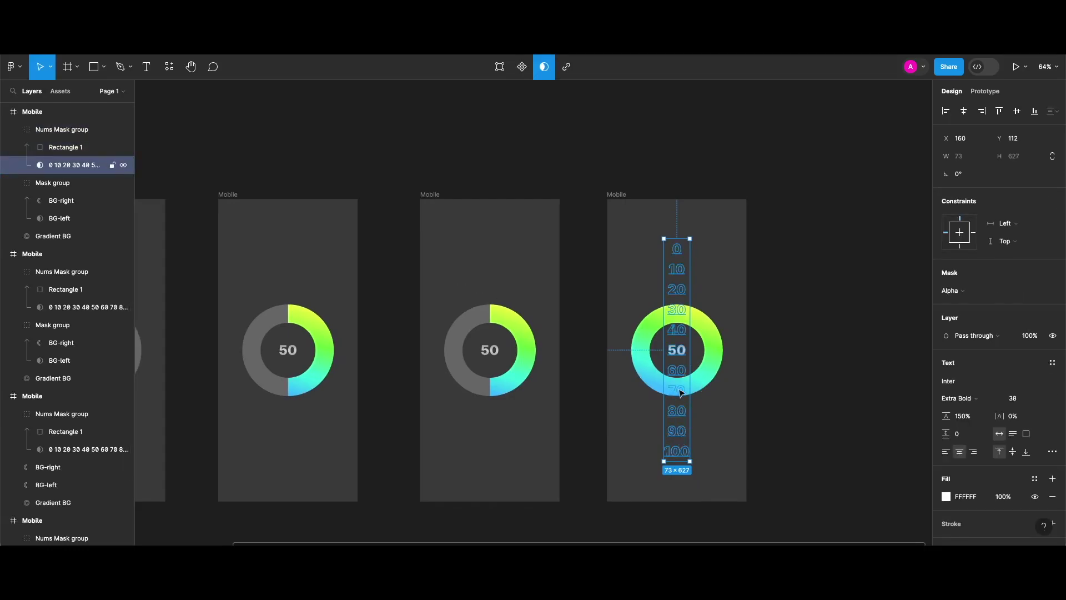
pyautogui.moveTo(682, 349); pyautogui.dragTo(682, 248)
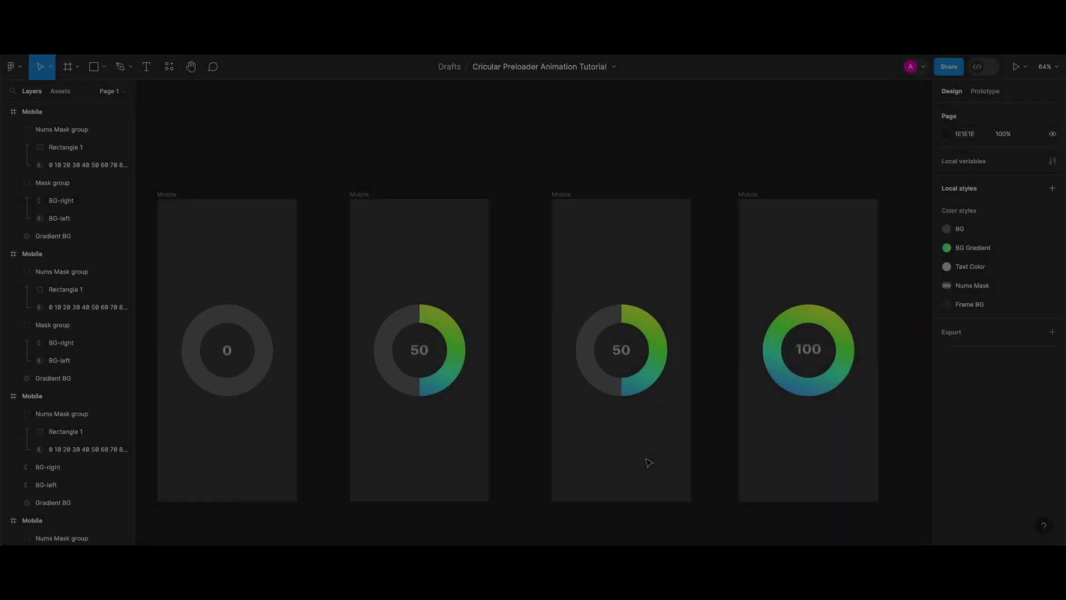
pyautogui.hscroll(-5, 648, 462)
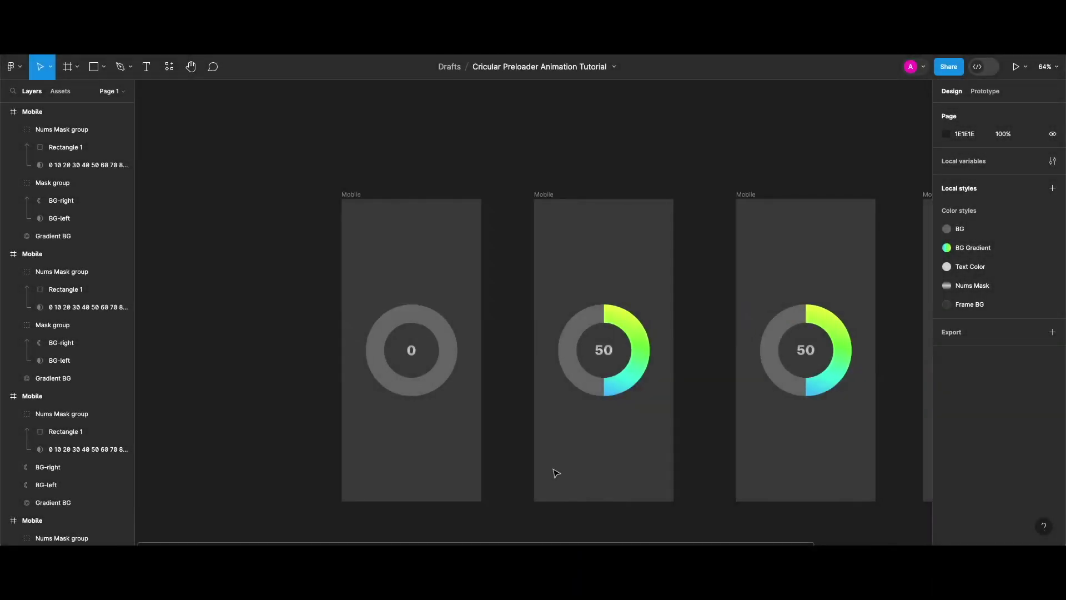
# - Preview the preloader prototype filling and counting to 100, then restart it from 0
pyautogui.hotkey('shift', 'space')
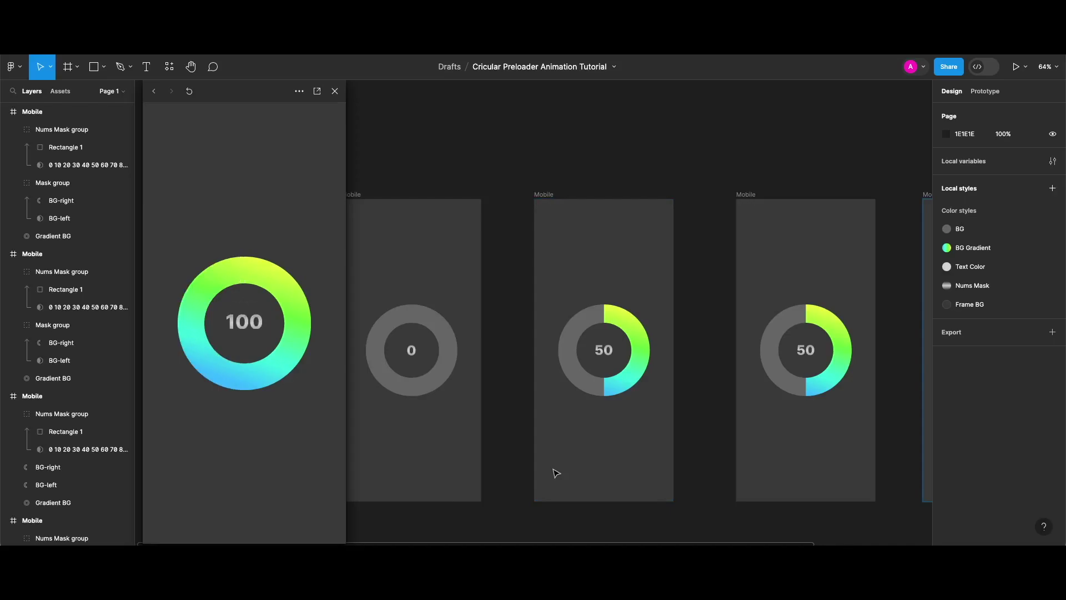
pyautogui.press('r')
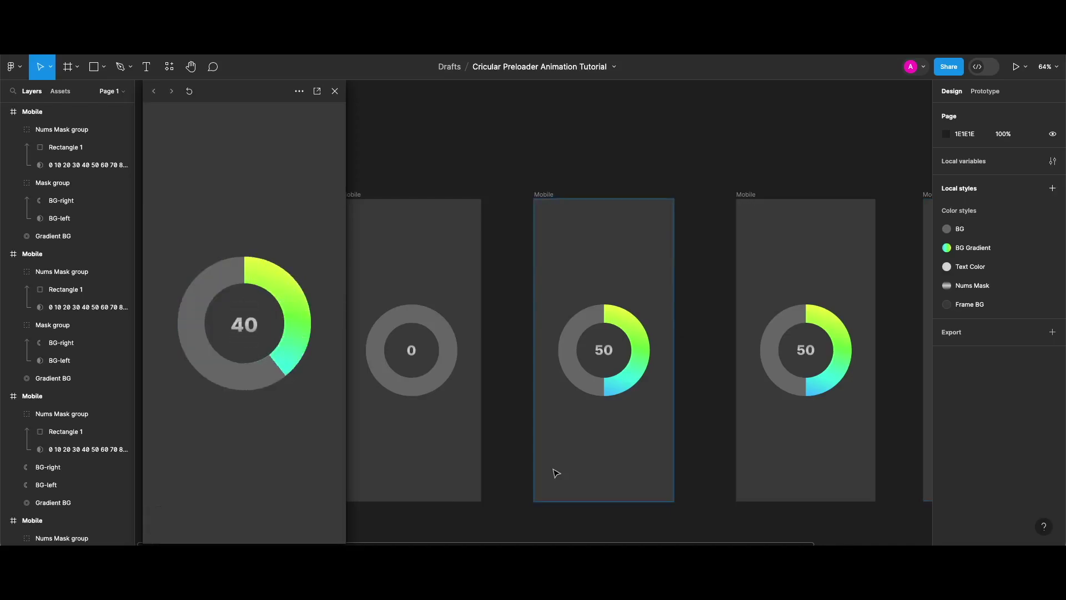